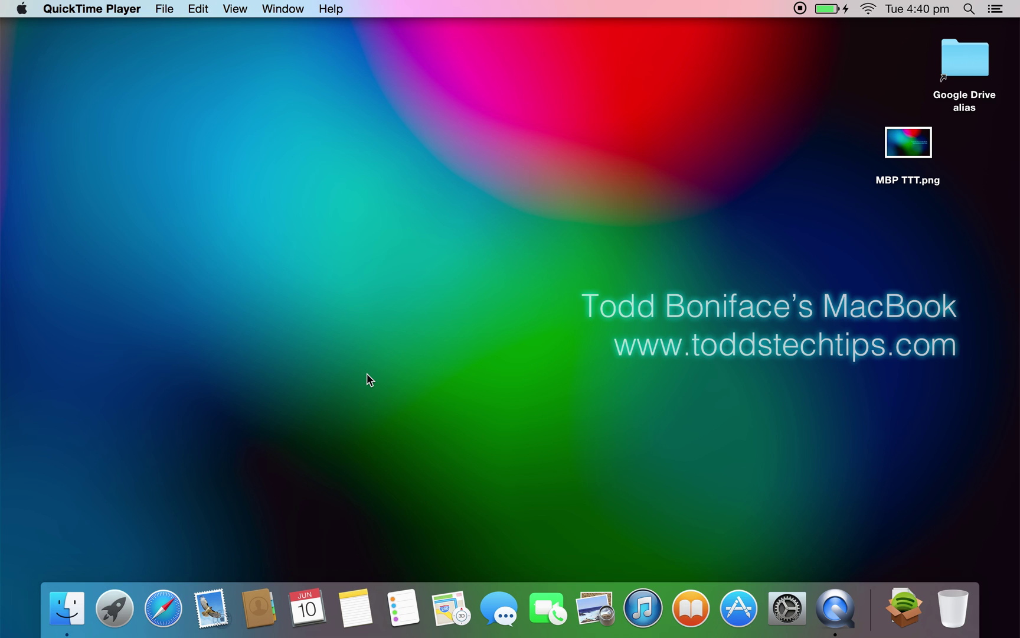
- Peek at Launchpad, then open a home-folder Finder window, move it up-right, and add cascaded copies
{"action": "key", "text": "F4"}
{"action": "key", "text": "Escape"}
{"action": "key", "text": "super+Tab"}
{"action": "key", "text": "super+n"}
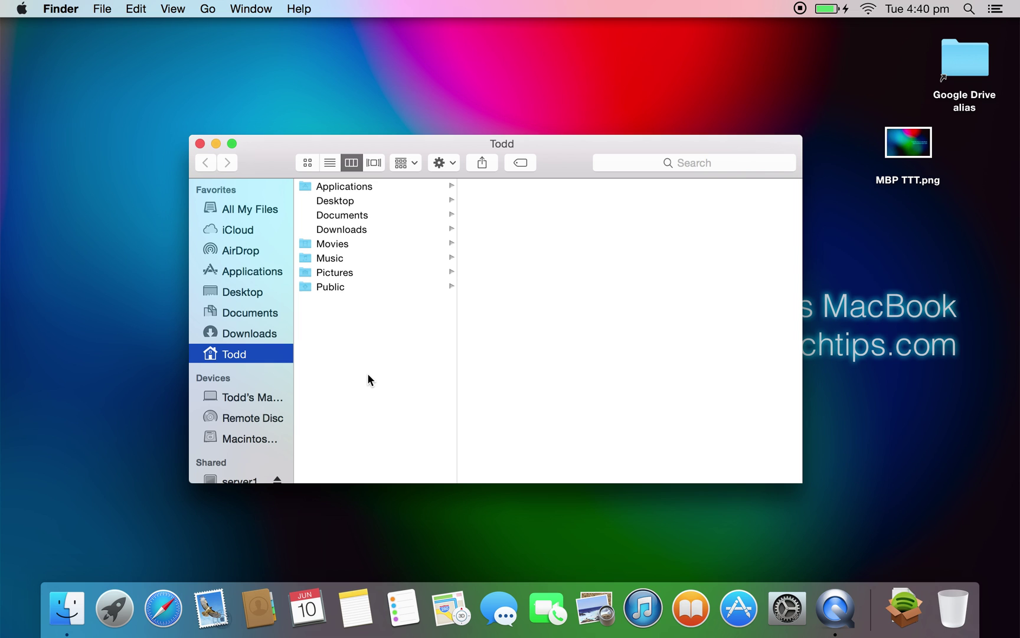
{"action": "left_click_drag", "start_coordinate": [564, 158], "coordinate": [554, 124]}
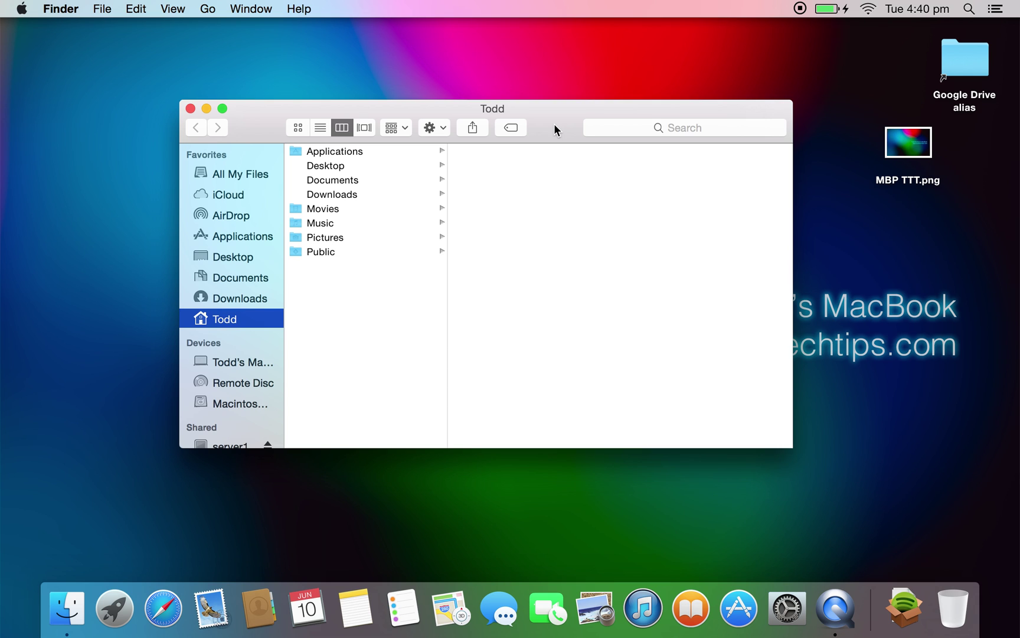
{"action": "key", "text": "super+n"}
{"action": "key", "text": "super+n"}
{"action": "key", "text": "super+n"}
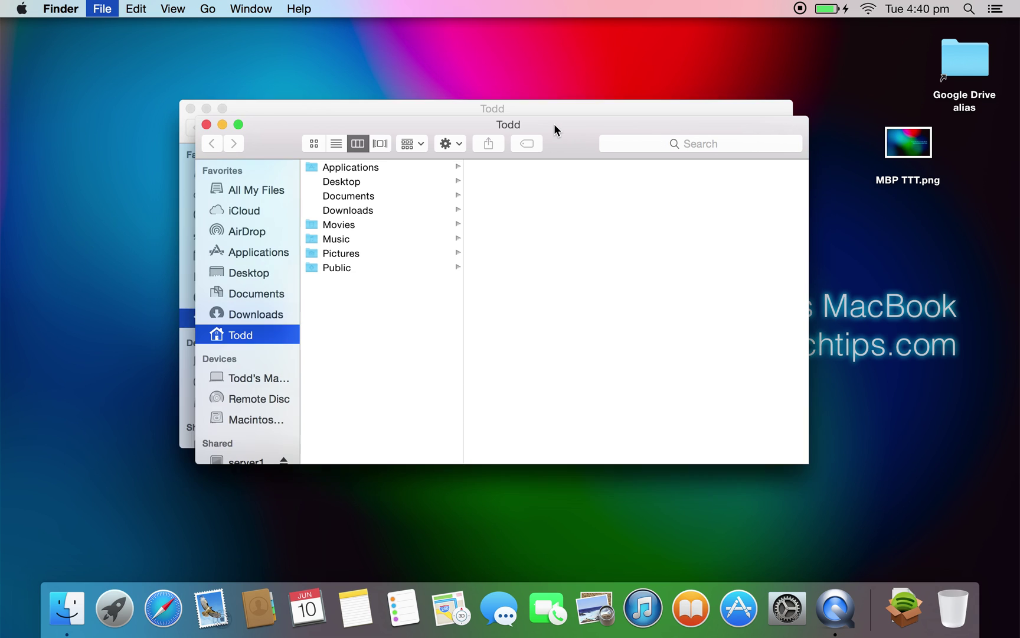
{"action": "key", "text": "ctrl+Up"}
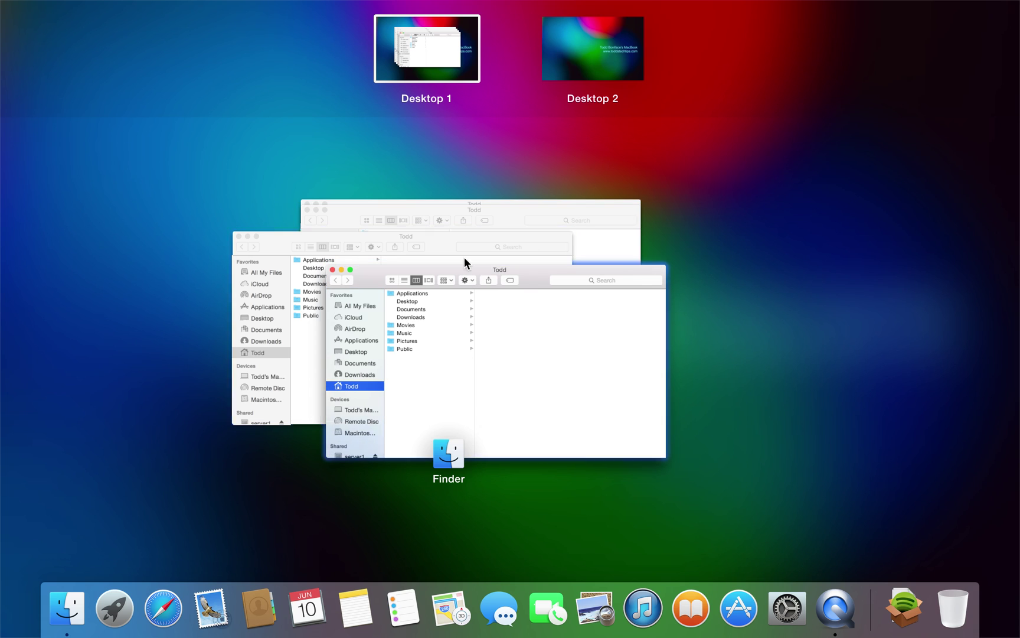
{"action": "key", "text": "space"}
{"action": "key", "text": "space"}
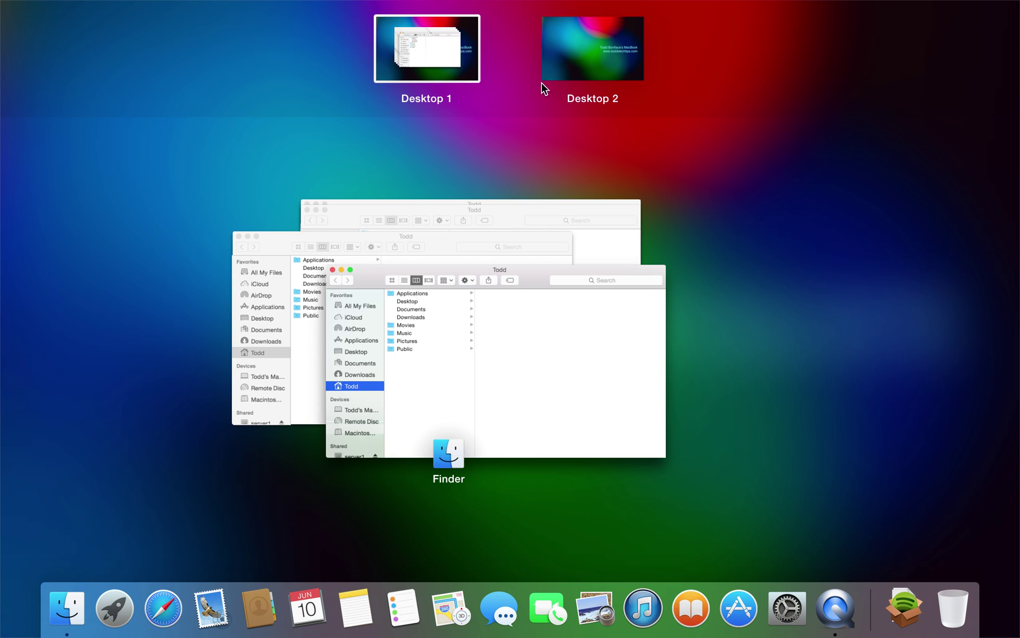
{"action": "mouse_move", "coordinate": [587, 61]}
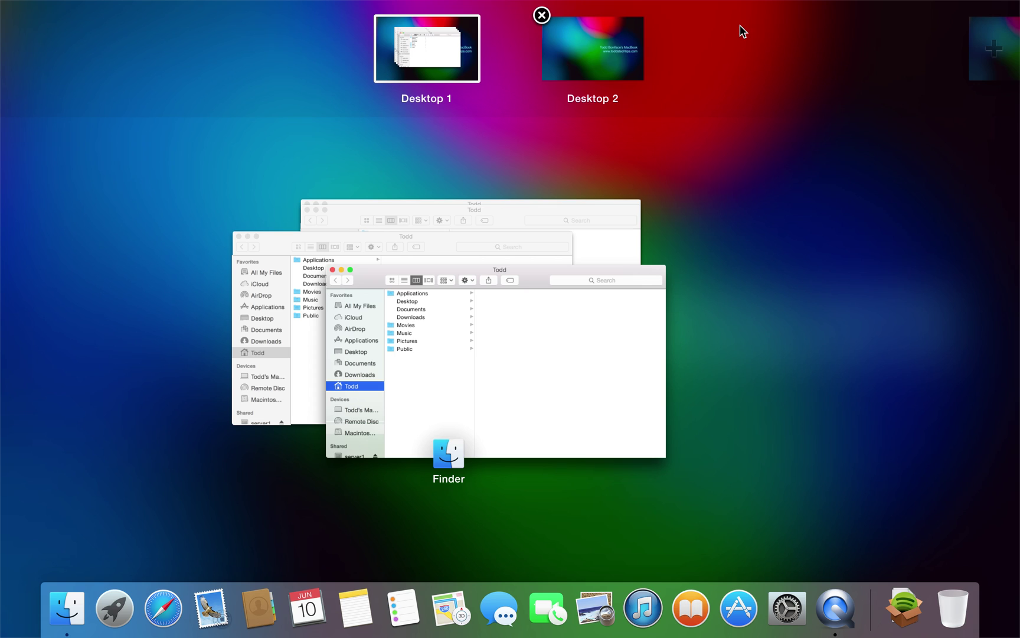
{"action": "left_click", "coordinate": [493, 253]}
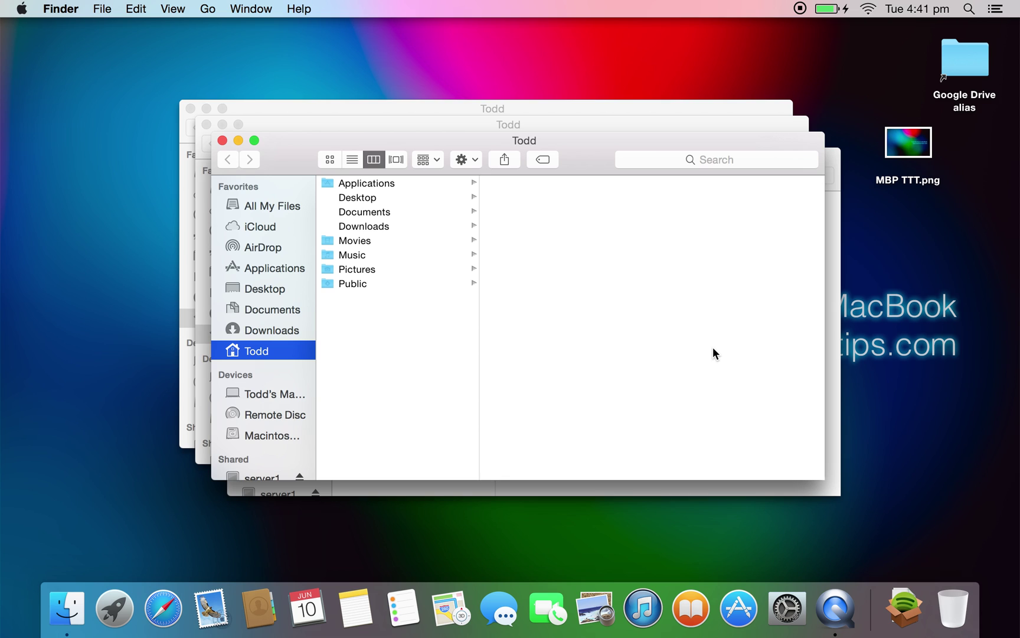
- View the Startup Disk pane, then quit System Preferences and close every home-folder Finder window
{"action": "left_click", "coordinate": [784, 603]}
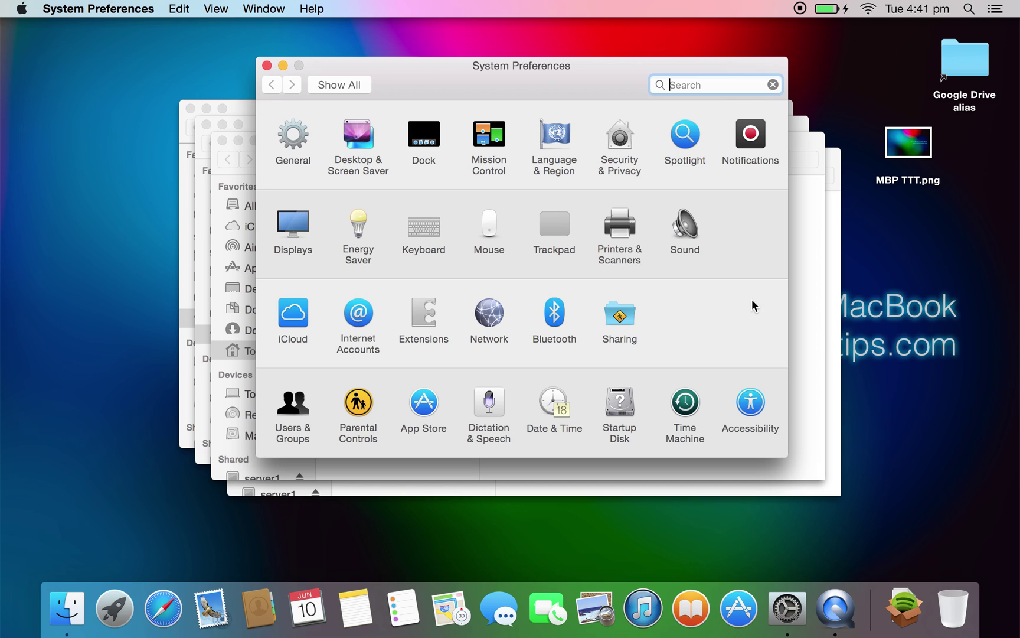
{"action": "left_click", "coordinate": [621, 414]}
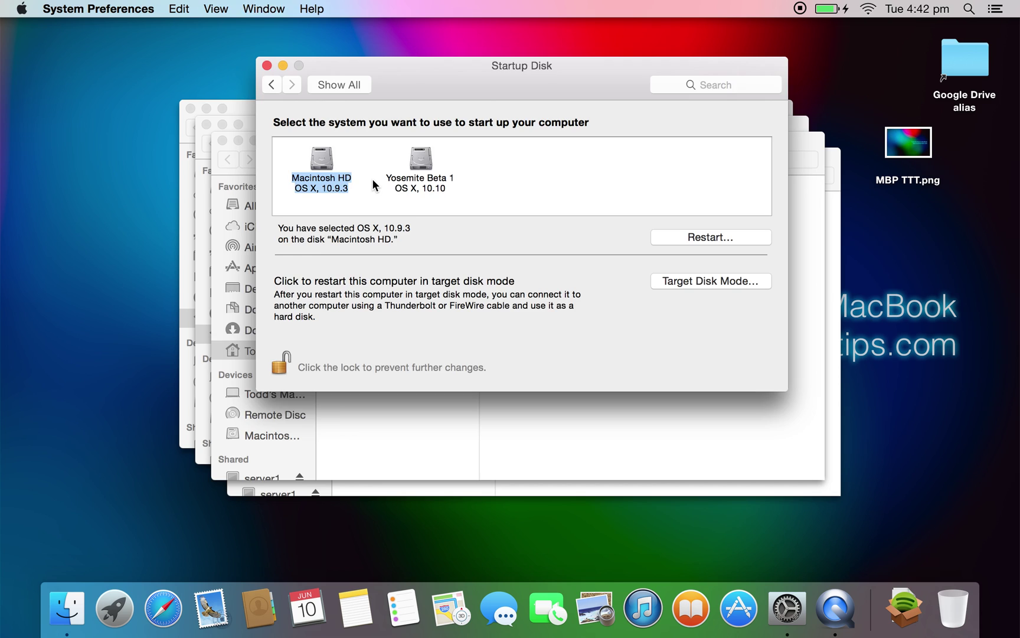
{"action": "key", "text": "super+q"}
{"action": "key", "text": "super+w"}
{"action": "key", "text": "super+w"}
{"action": "key", "text": "super+w"}
{"action": "key", "text": "super+w"}
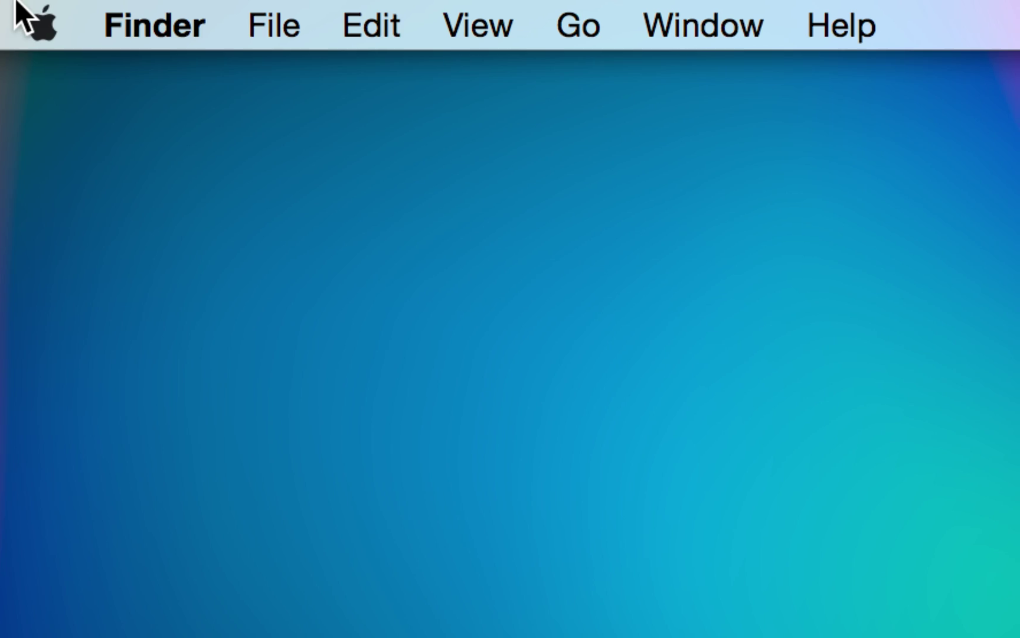
{"action": "left_click", "coordinate": [142, 23]}
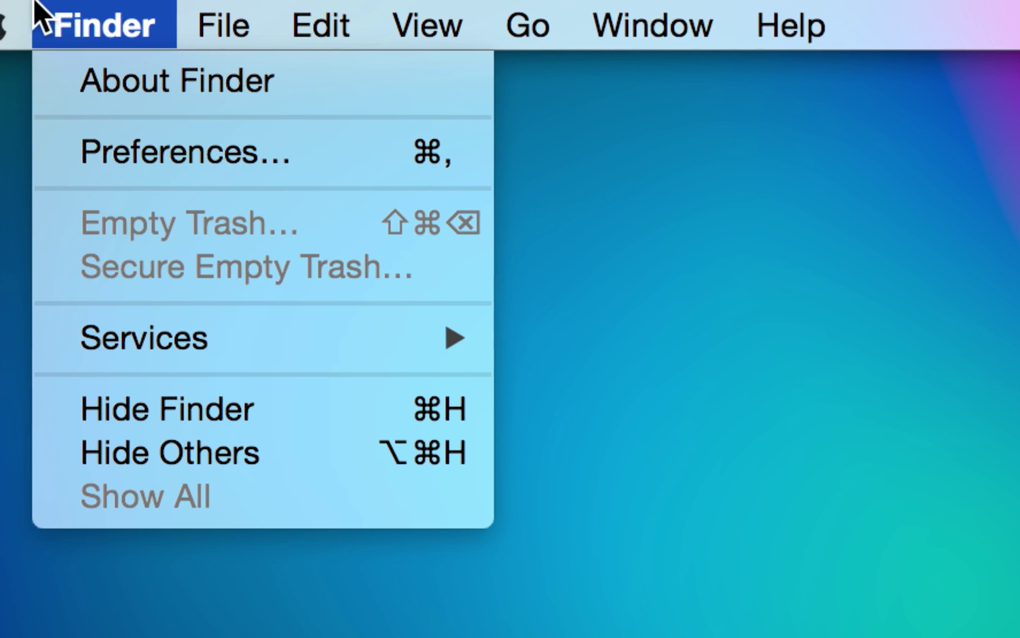
{"action": "mouse_move", "coordinate": [2, 23]}
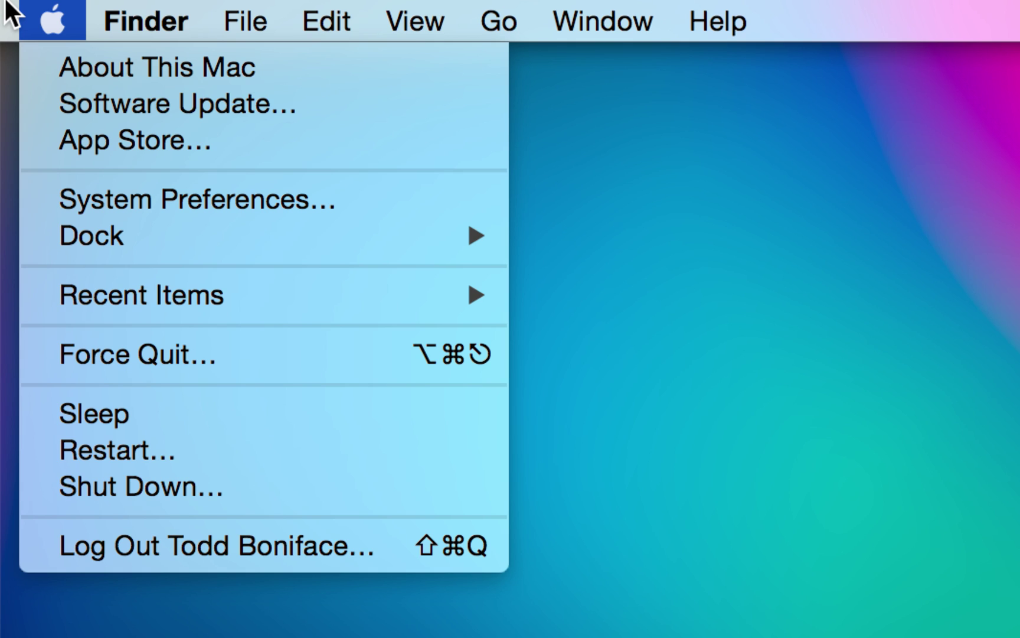
{"action": "key", "text": "Down"}
{"action": "key", "text": "Right"}
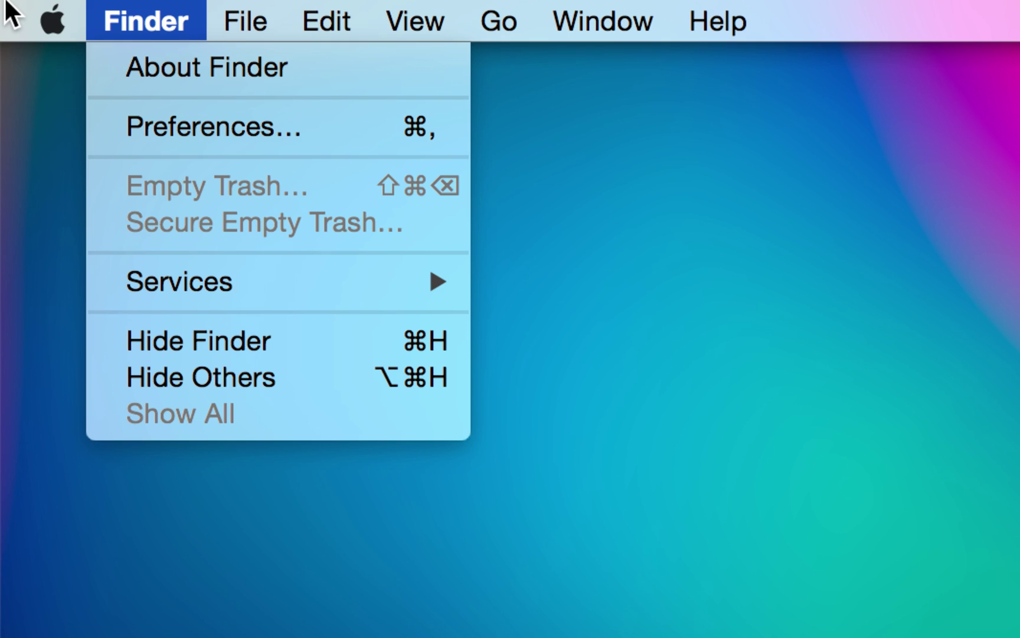
{"action": "key", "text": "Left"}
{"action": "key", "text": "Down"}
{"action": "key", "text": "Down"}
{"action": "key", "text": "Up"}
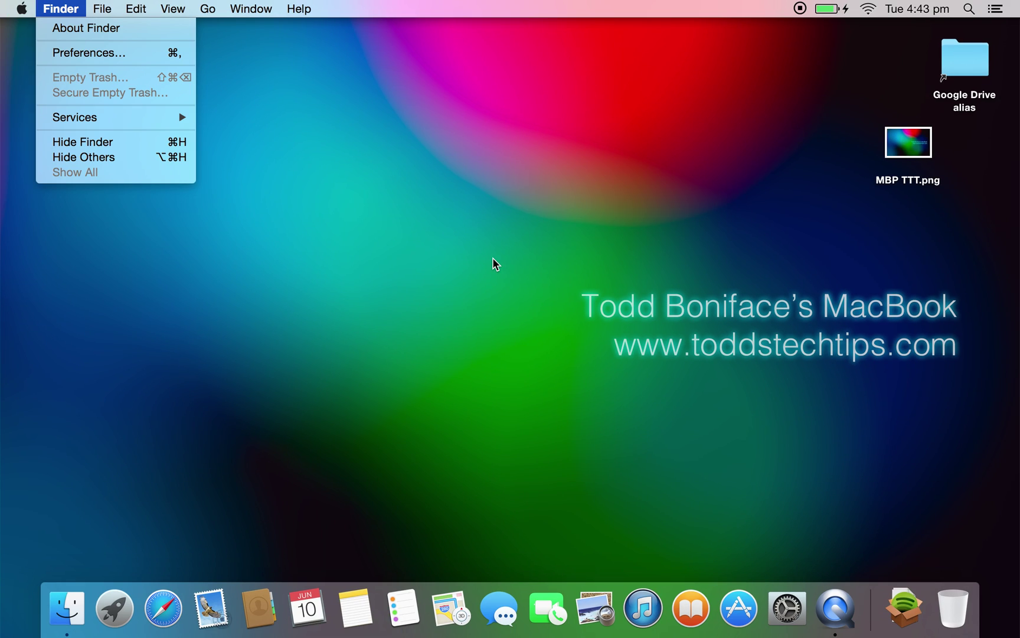
{"action": "left_click", "coordinate": [713, 333]}
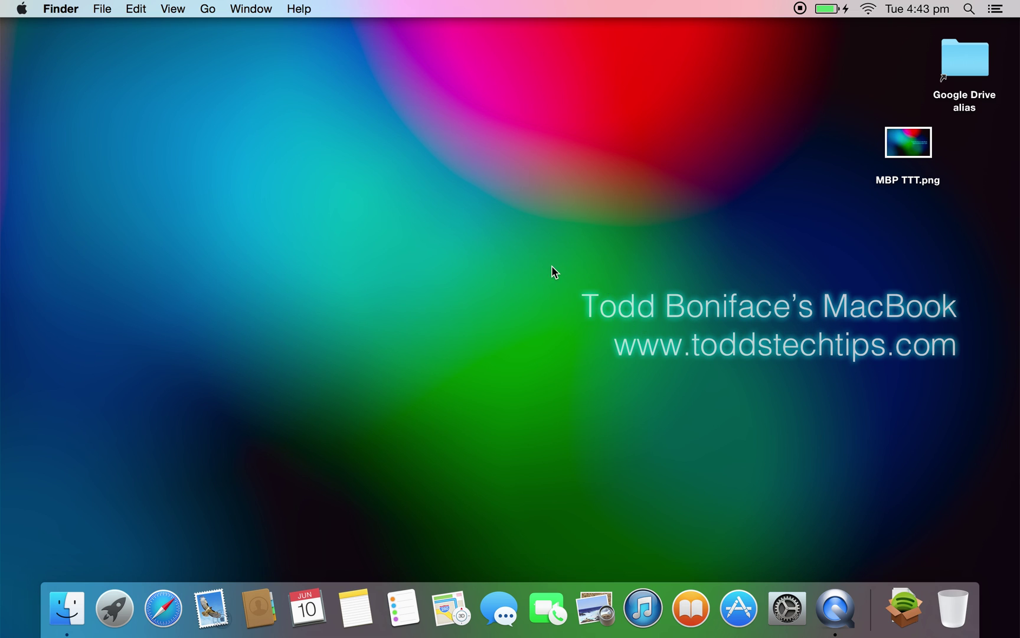
- Drag a test selection on the empty desktop, then open a Finder window titled Todd from the Dock
{"action": "left_click_drag", "start_coordinate": [552, 267], "coordinate": [397, 306]}
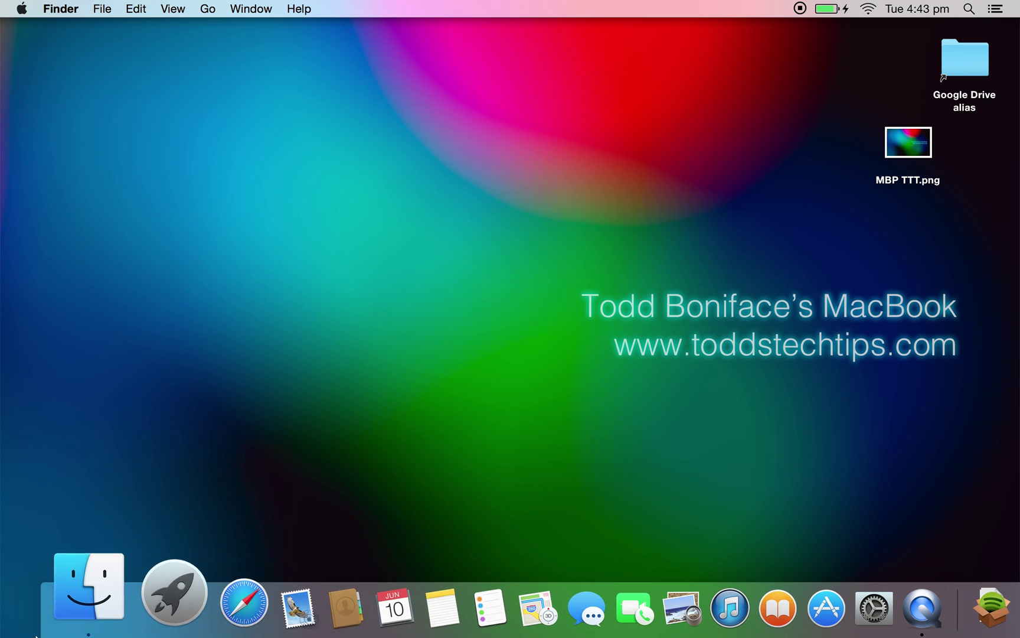
{"action": "left_click", "coordinate": [66, 633]}
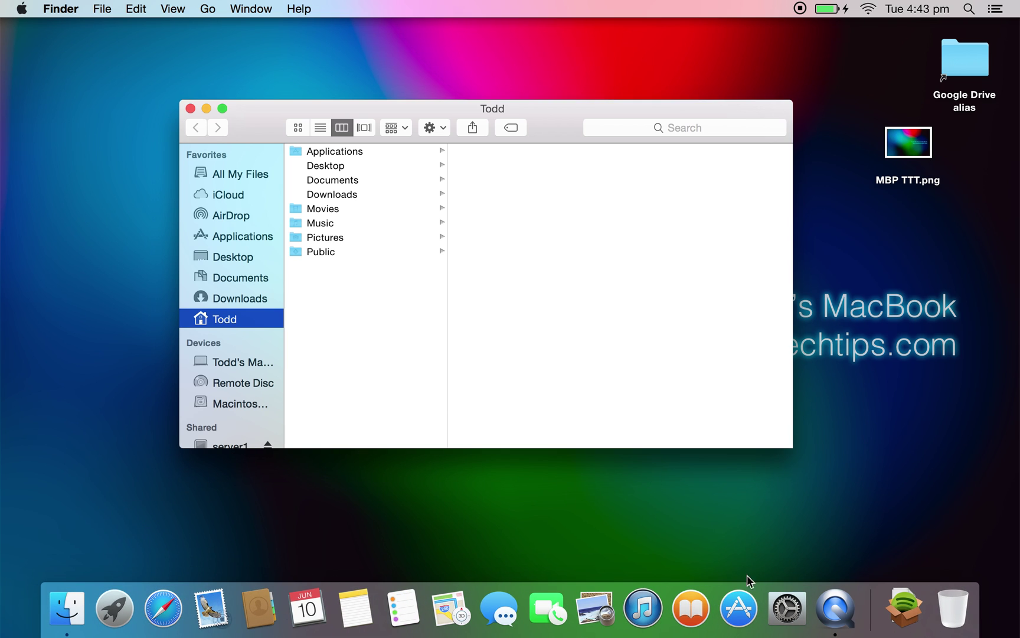
- Search System Preferences for 'dashboard' to reach Mission Control, keeping Dashboard set to Off
{"action": "left_click", "coordinate": [789, 591]}
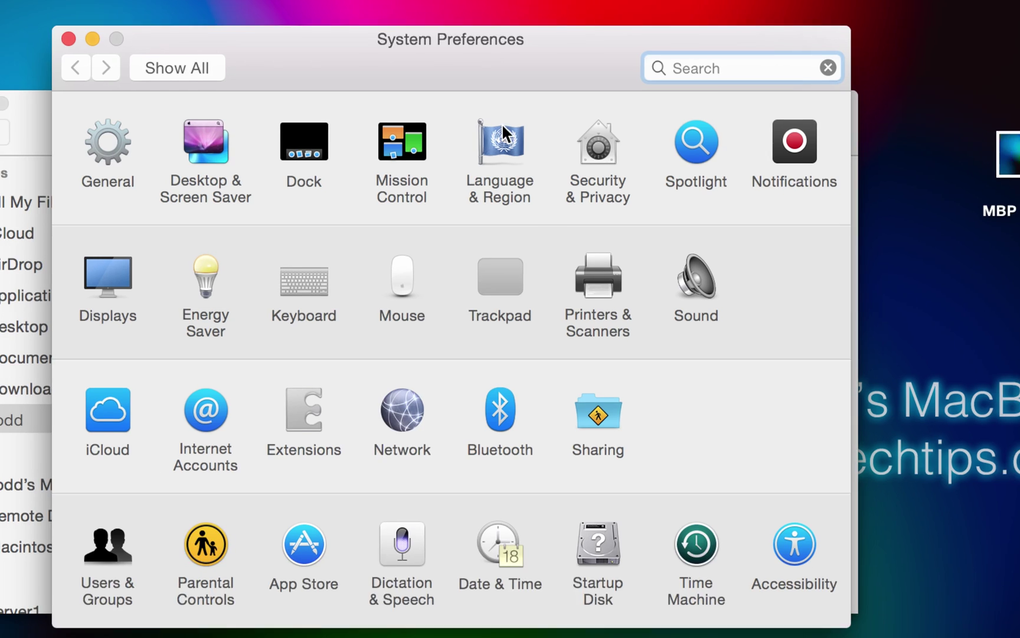
{"action": "type", "text": "dasho"}
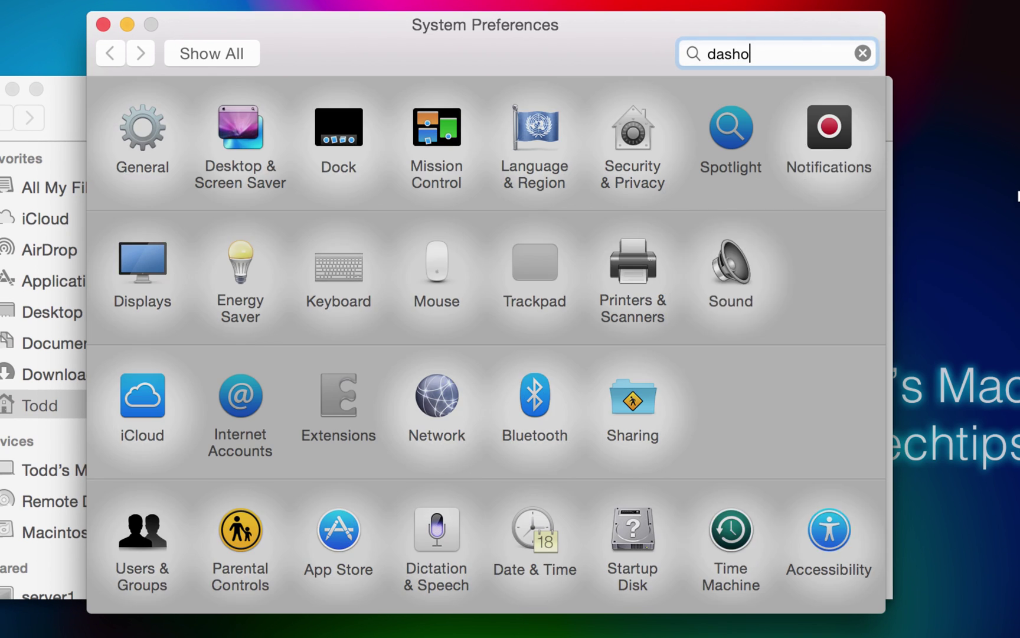
{"action": "key", "text": "BackSpace"}
{"action": "type", "text": "board"}
{"action": "key", "text": "Return"}
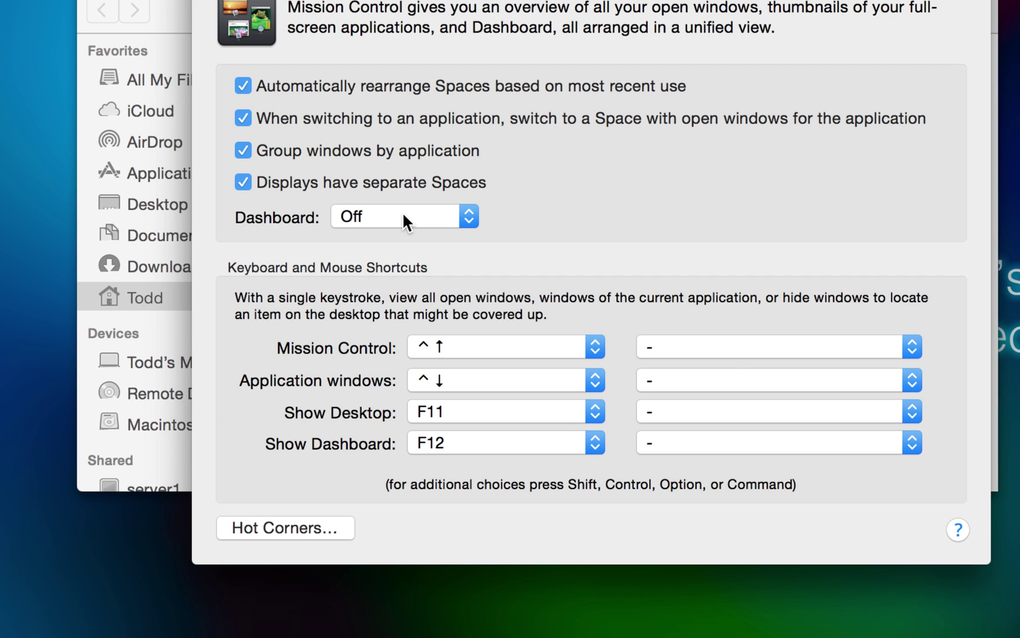
{"action": "left_click", "coordinate": [373, 237]}
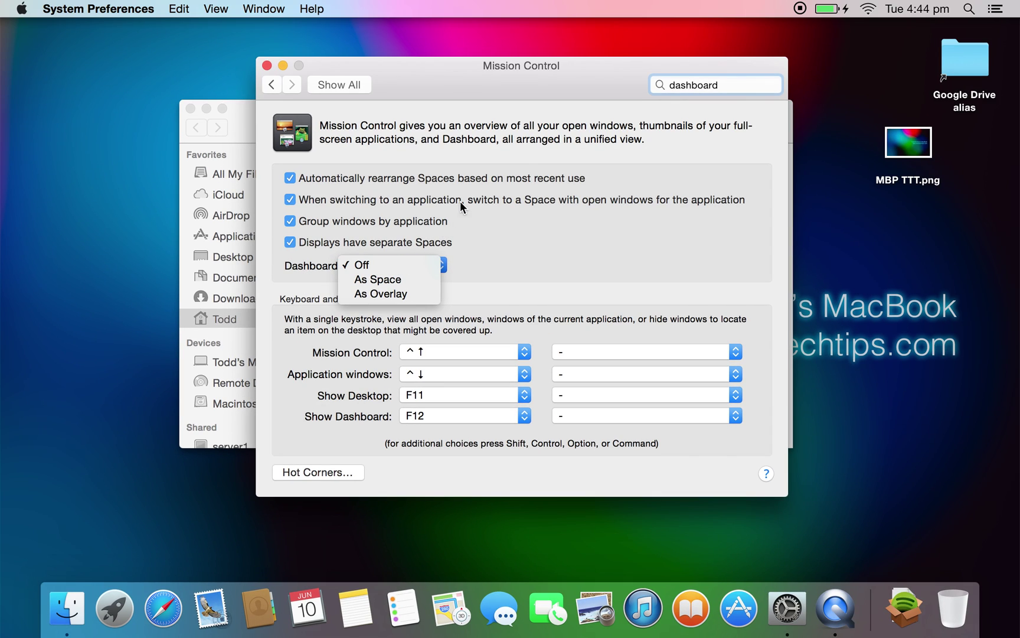
{"action": "left_click", "coordinate": [564, 138]}
- Scroll the Today widgets like World Clock and Calculator, open Spotlight, then dismiss both
{"action": "left_click", "coordinate": [995, 8]}
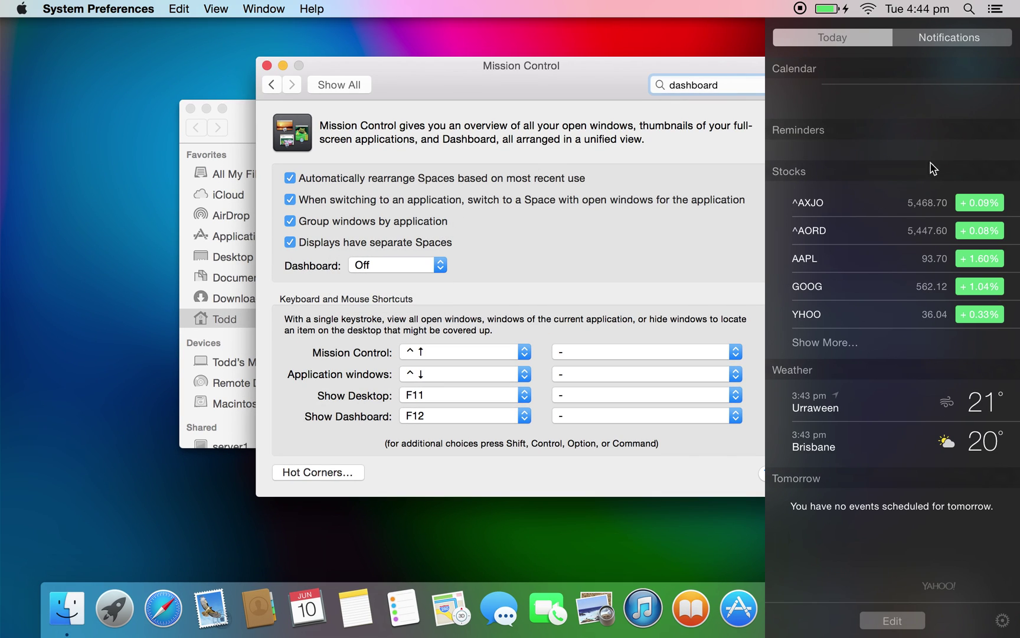
{"action": "scroll", "coordinate": [915, 195], "scroll_direction": "up", "scroll_amount": 8}
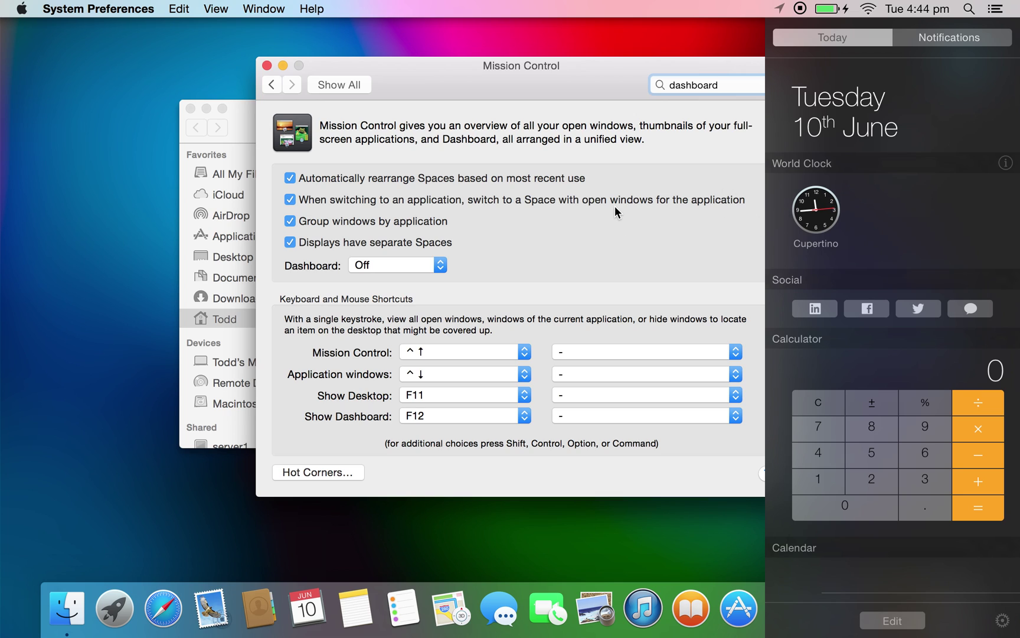
{"action": "key", "text": "super+space"}
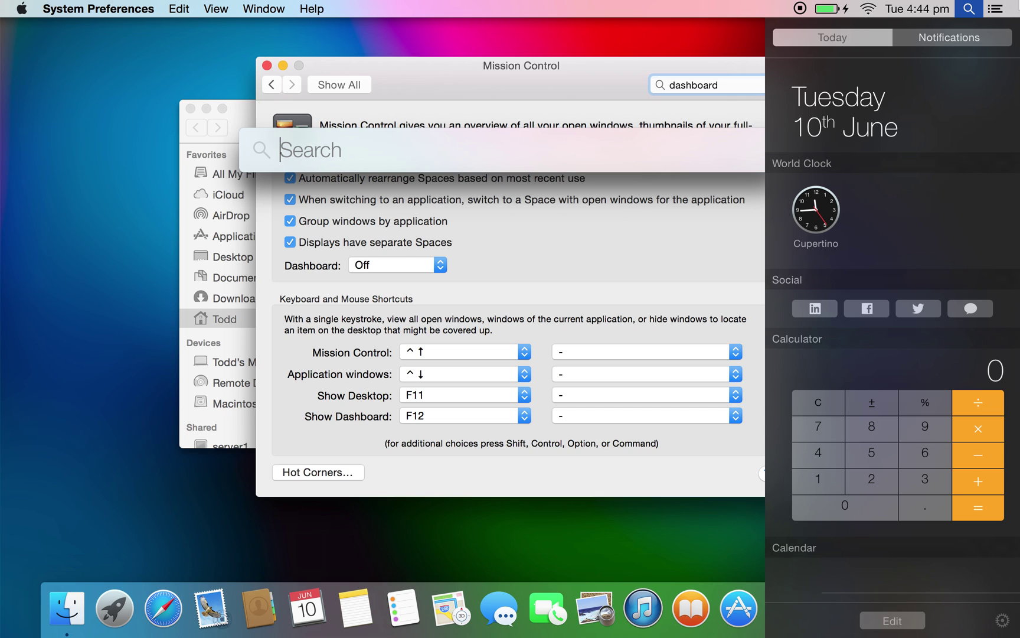
{"action": "left_click", "coordinate": [662, 219]}
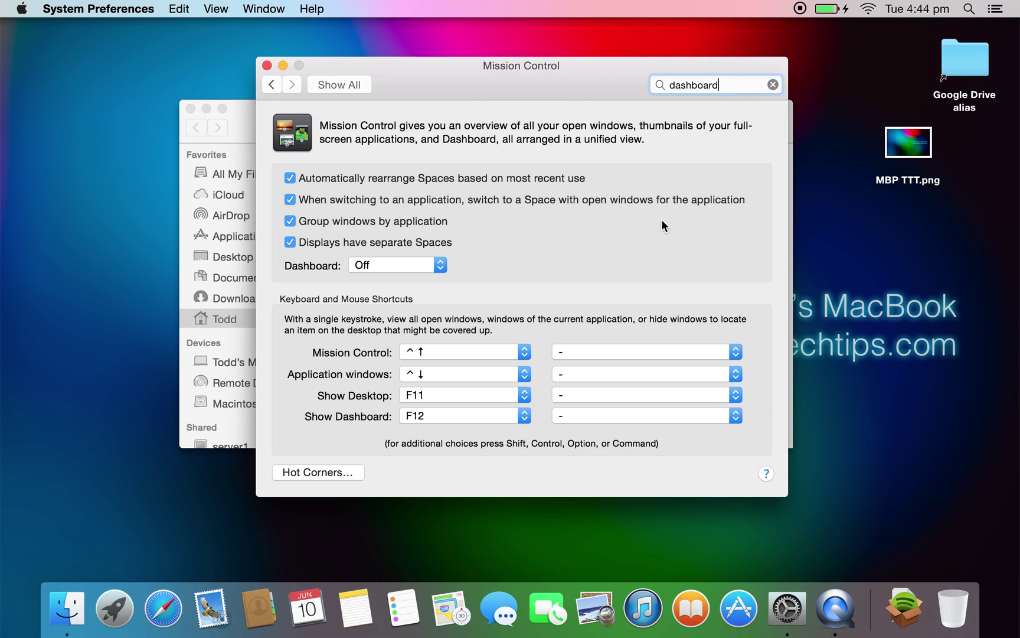
- Hide the open windows and search Spotlight for 'apple'
{"action": "key", "text": "super+h"}
{"action": "key", "text": "super+h"}
{"action": "key", "text": "super+space"}
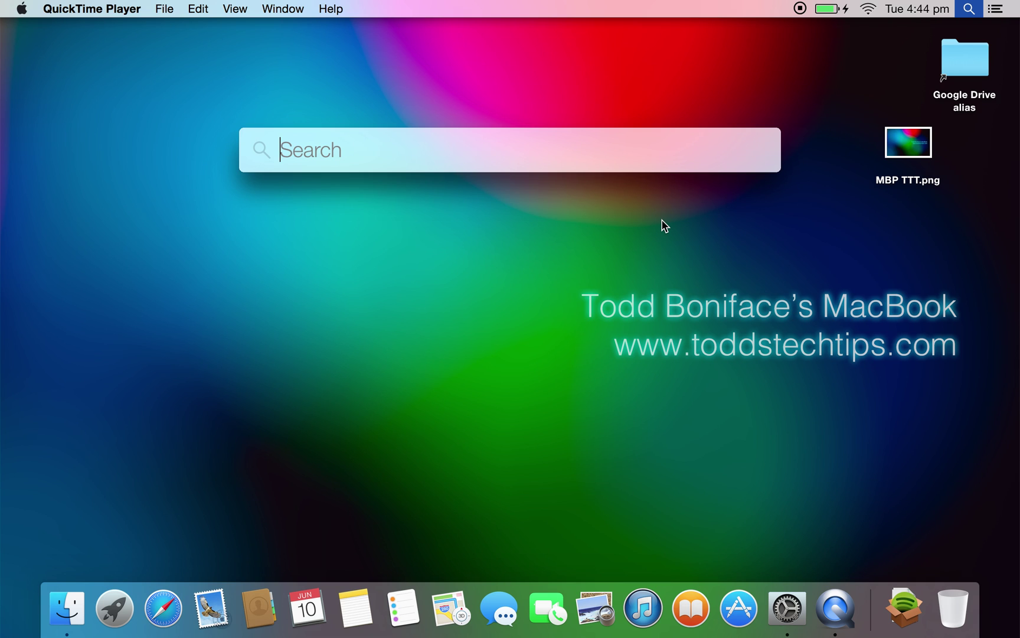
{"action": "type", "text": "apple"}
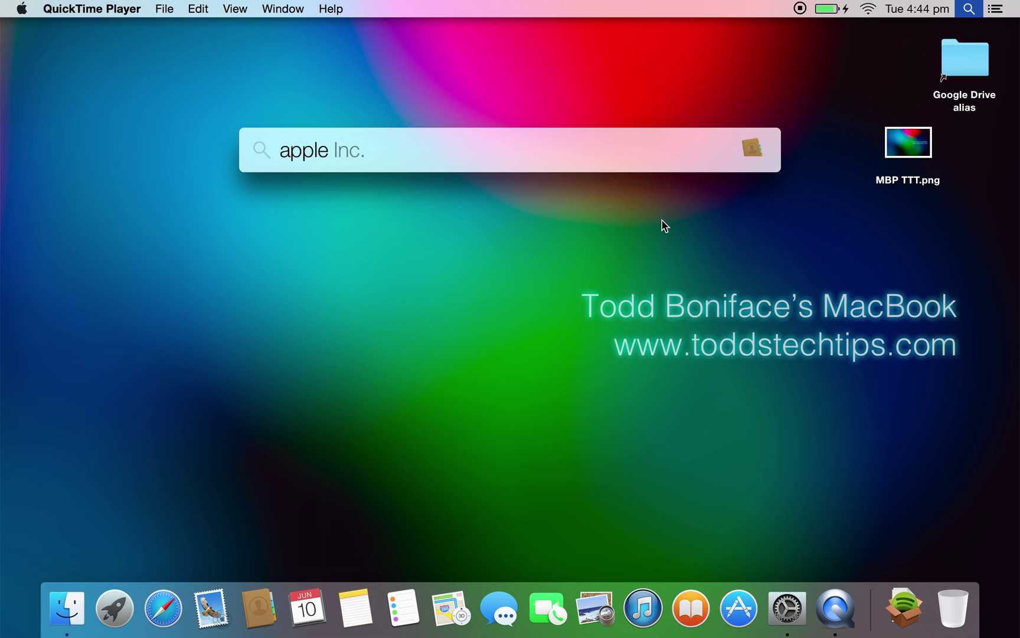
- Switch between the apple dictionary definition and Apple folder previews, then close Spotlight
{"action": "key", "text": "Down"}
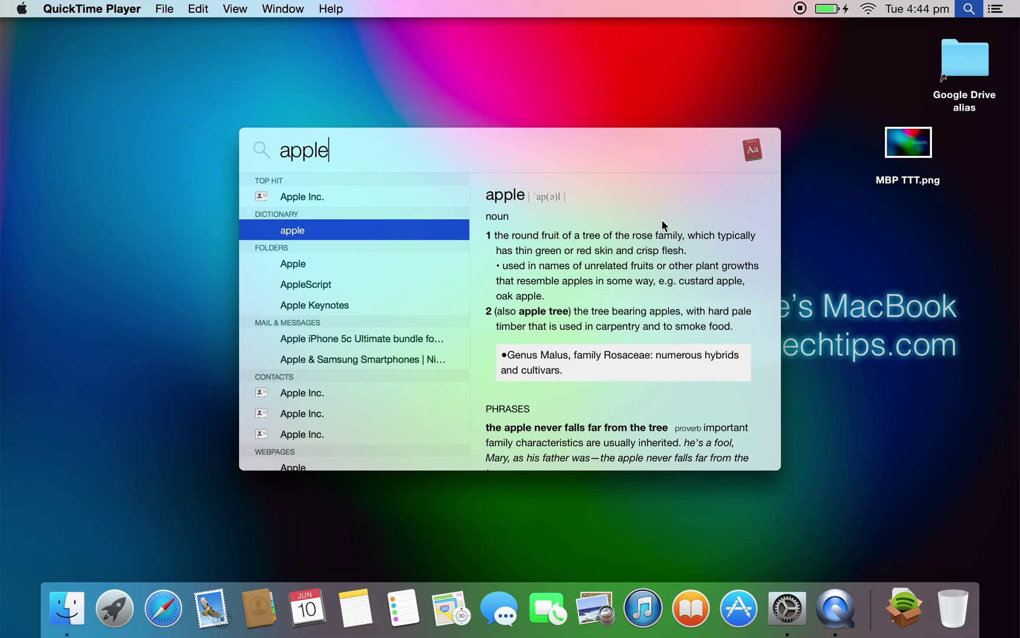
{"action": "key", "text": "Down"}
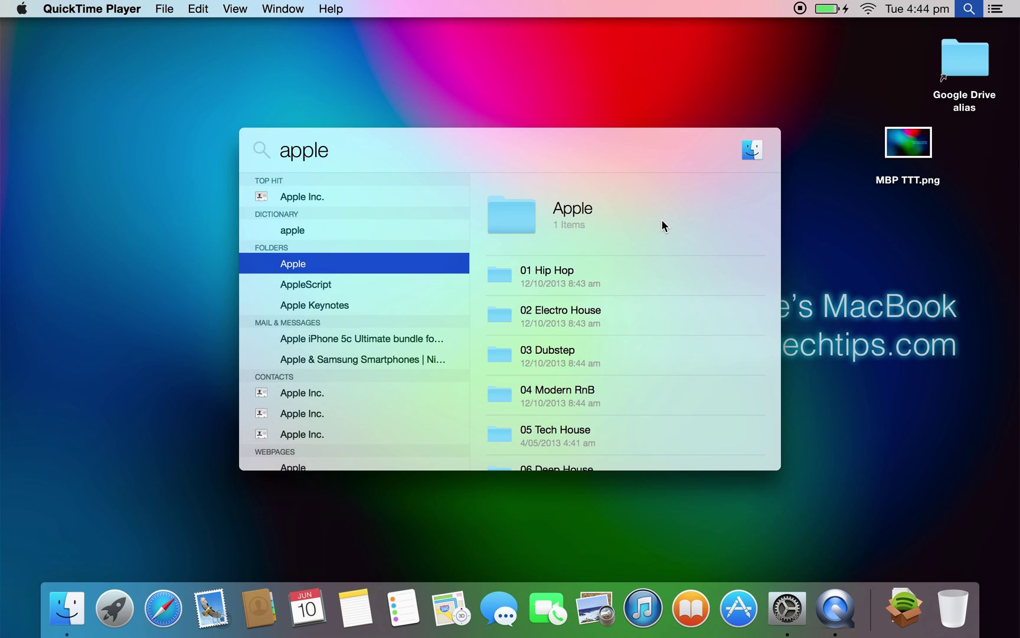
{"action": "key", "text": "Up"}
{"action": "key", "text": "Down"}
{"action": "key", "text": "Up"}
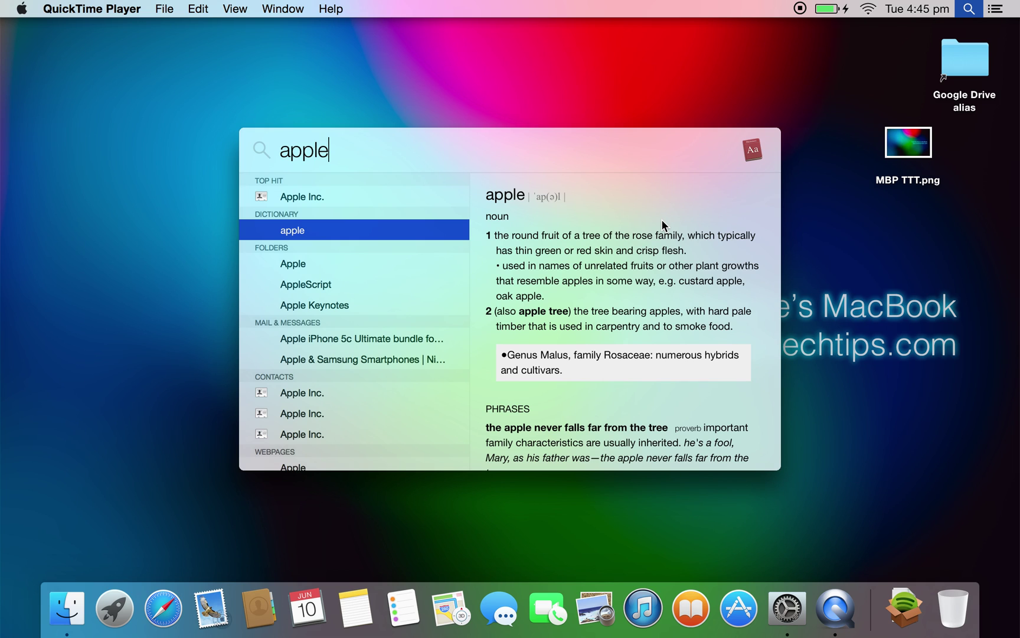
{"action": "key", "text": "Escape"}
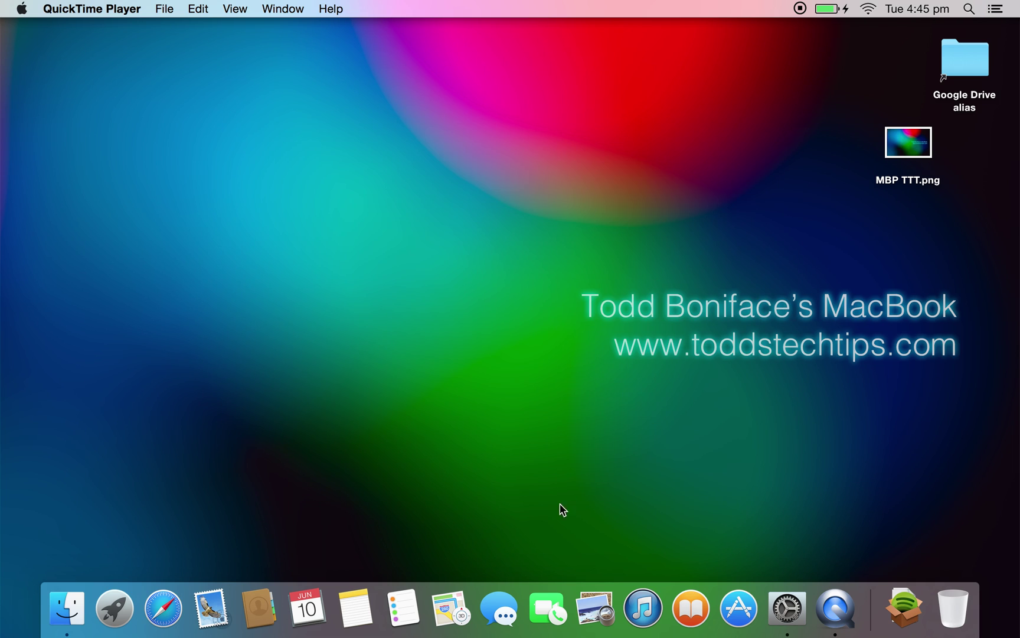
- Open a home-folder Finder window and launch Reminders, moving its window up and right
{"action": "left_click", "coordinate": [543, 502]}
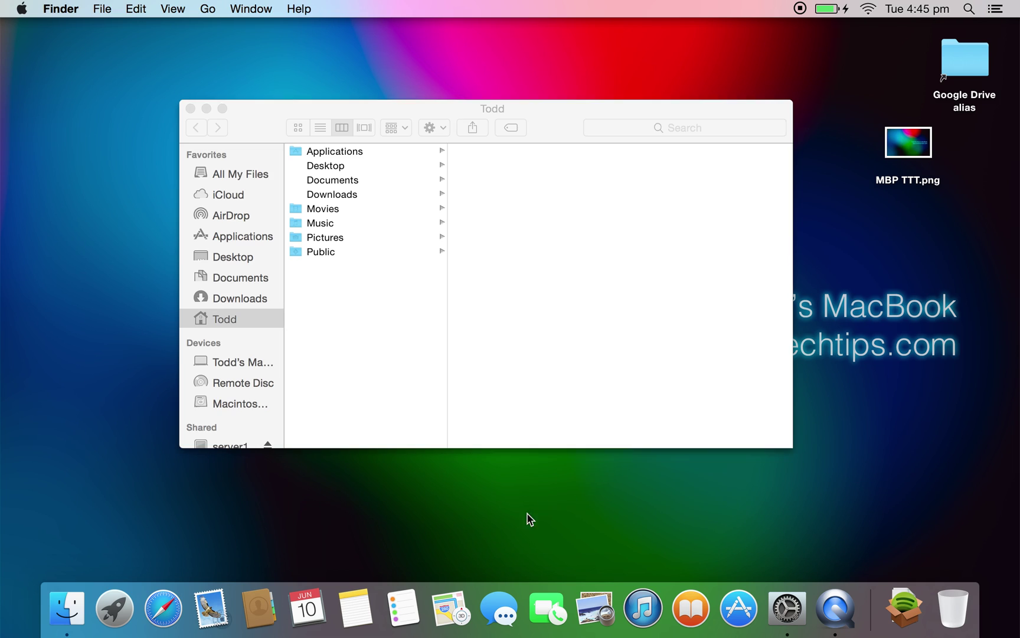
{"action": "left_click", "coordinate": [412, 632]}
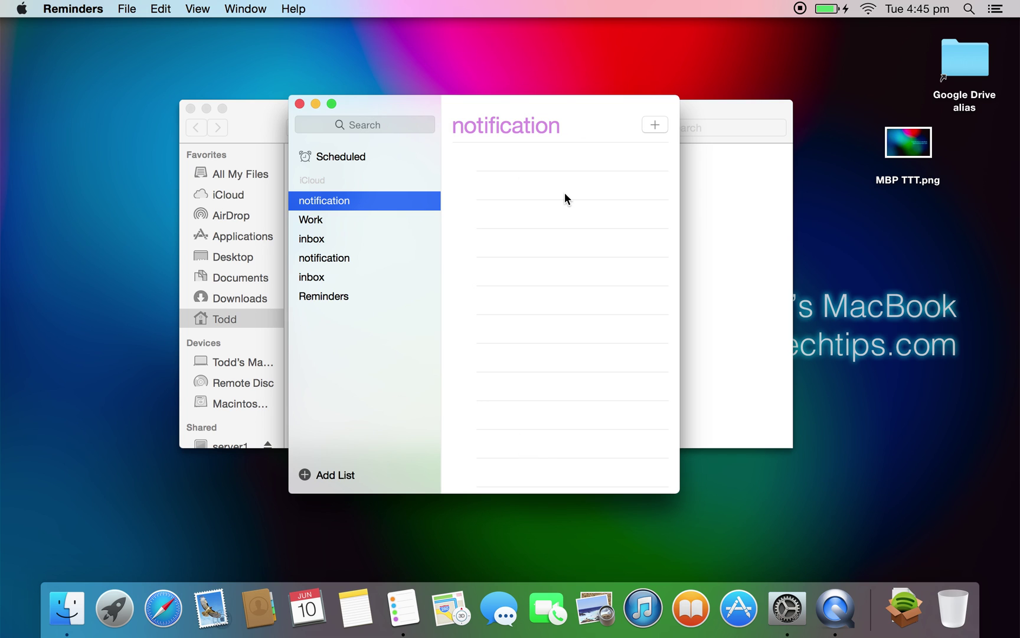
{"action": "left_click_drag", "start_coordinate": [411, 100], "coordinate": [517, 165]}
- Close the Finder window, then move Reminders back up and left
{"action": "left_click", "coordinate": [360, 315]}
{"action": "key", "text": "super+w"}
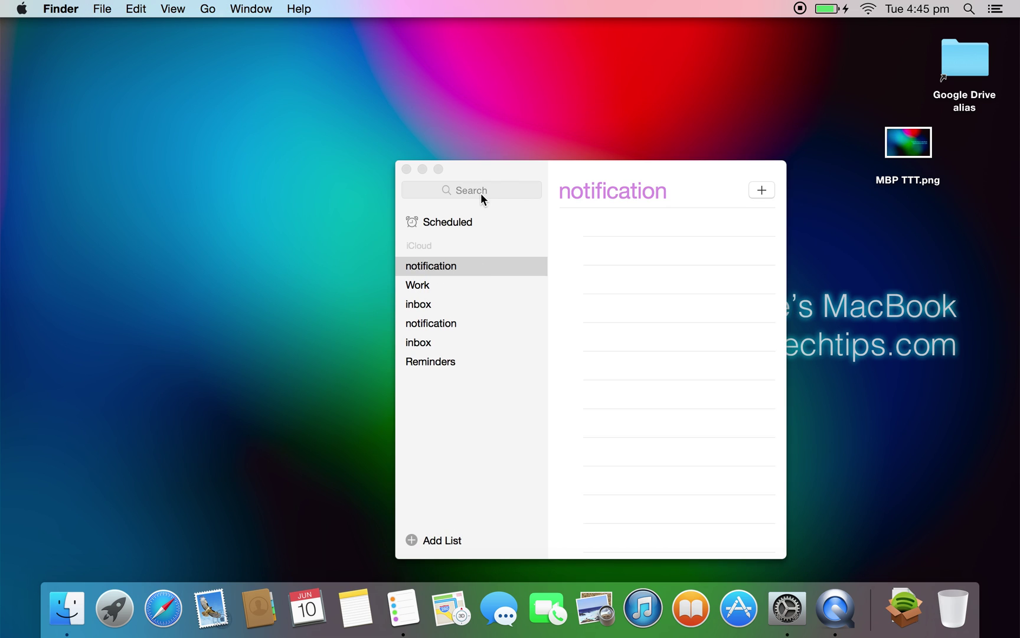
{"action": "left_click", "coordinate": [506, 175]}
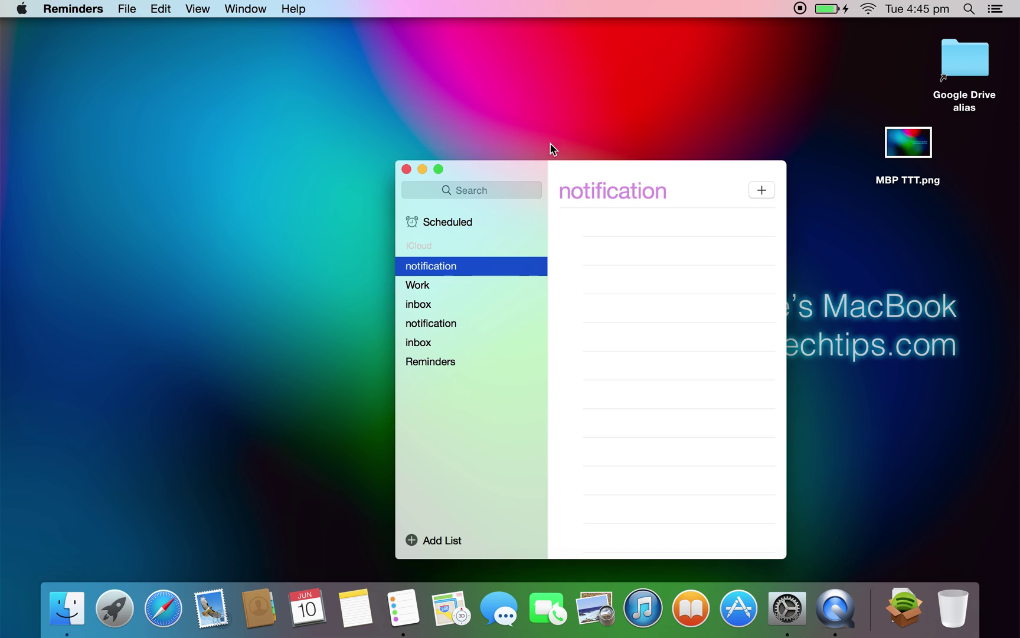
{"action": "left_click_drag", "start_coordinate": [518, 173], "coordinate": [400, 96]}
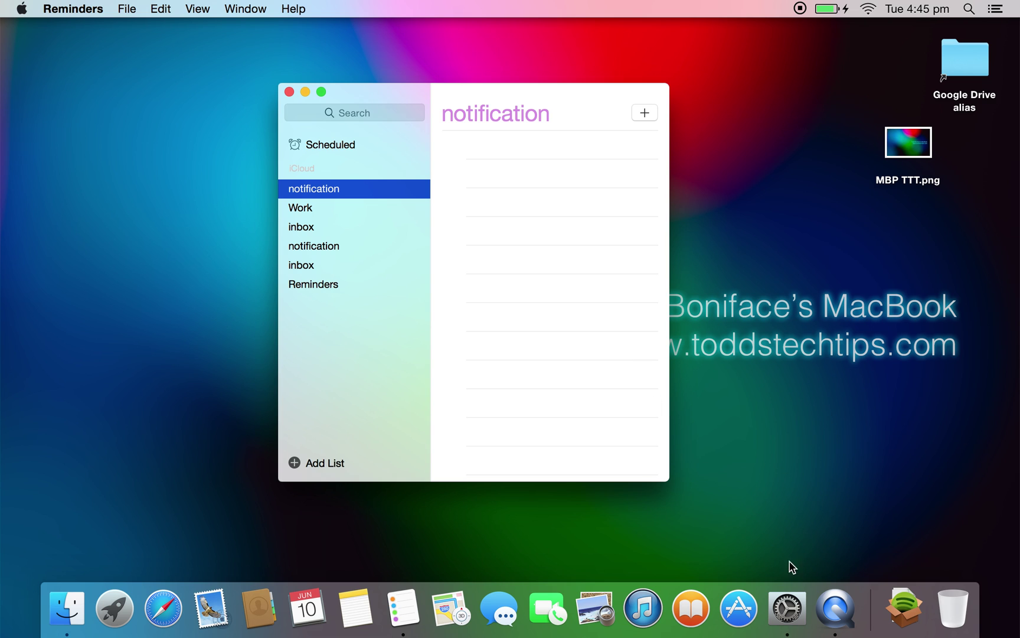
- Pick the Yosemite photo in Desktop & Screen Saver's Desktop Pictures, then quit System Preferences
{"action": "left_click", "coordinate": [789, 606]}
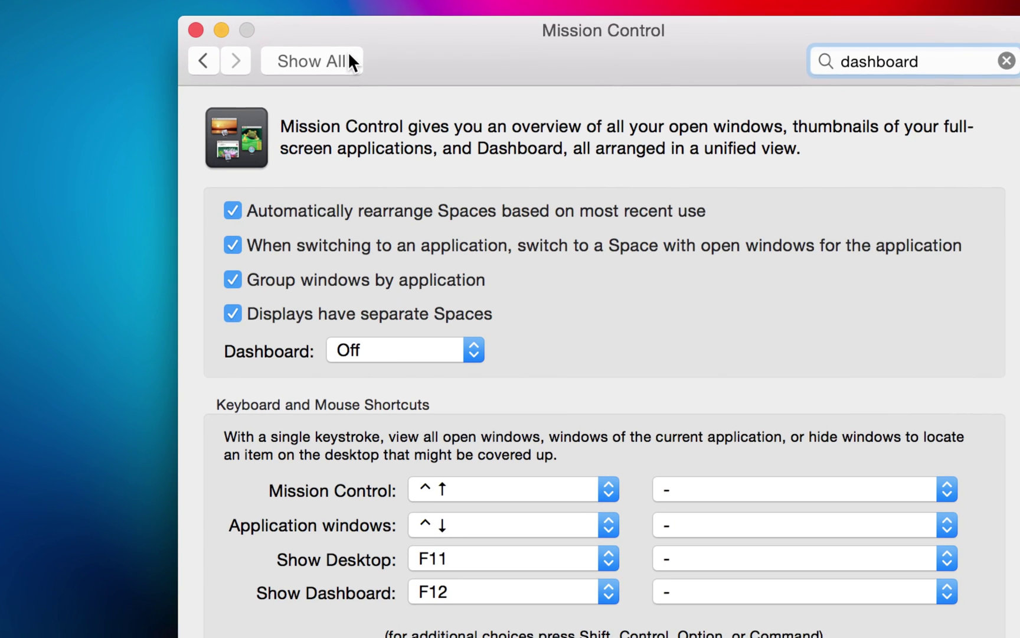
{"action": "left_click", "coordinate": [363, 89]}
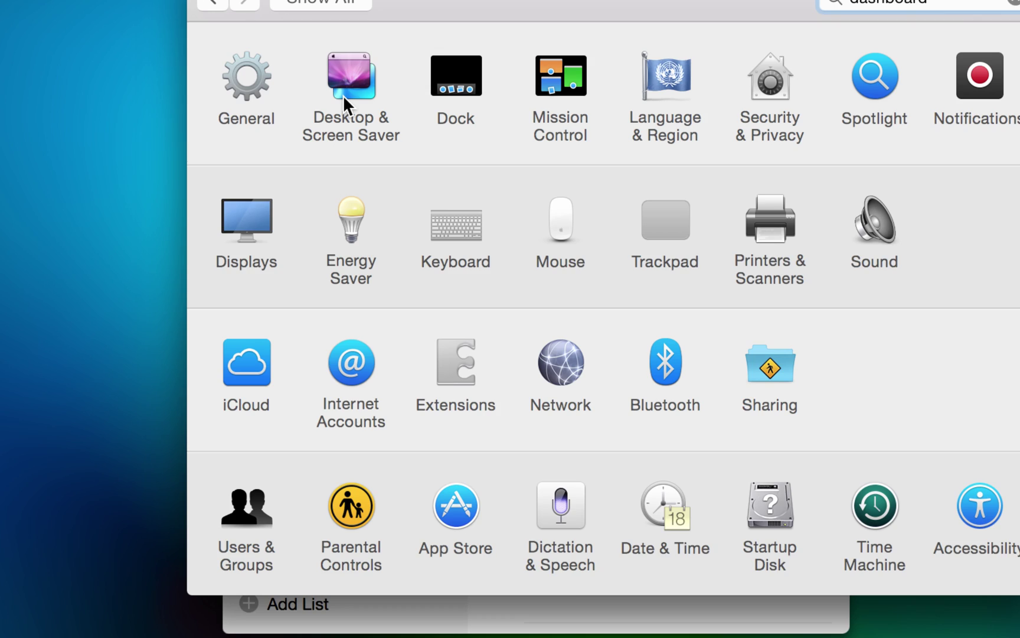
{"action": "left_click", "coordinate": [342, 95]}
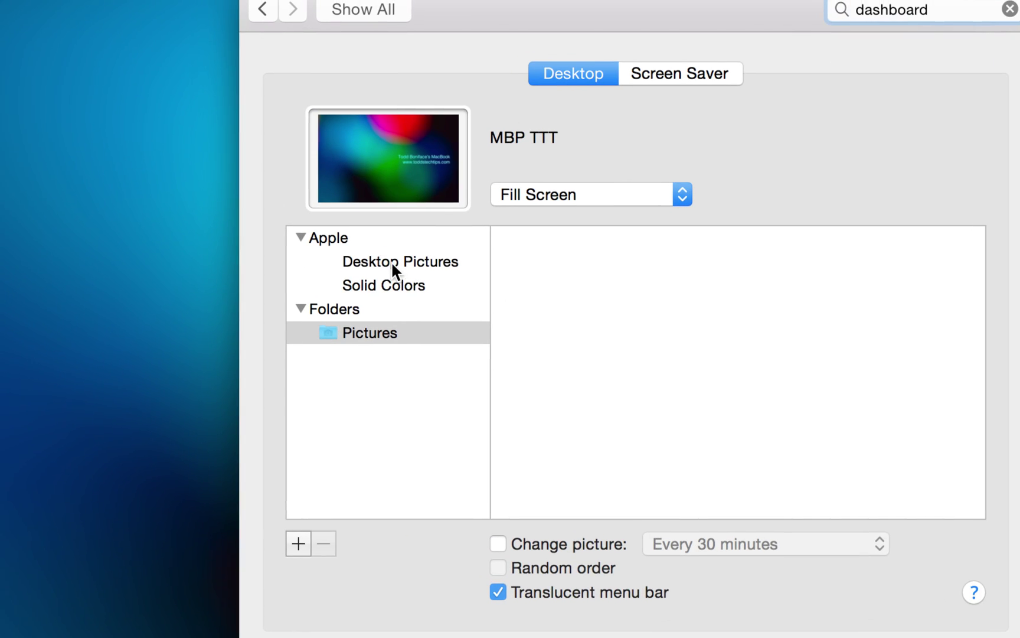
{"action": "left_click", "coordinate": [355, 260]}
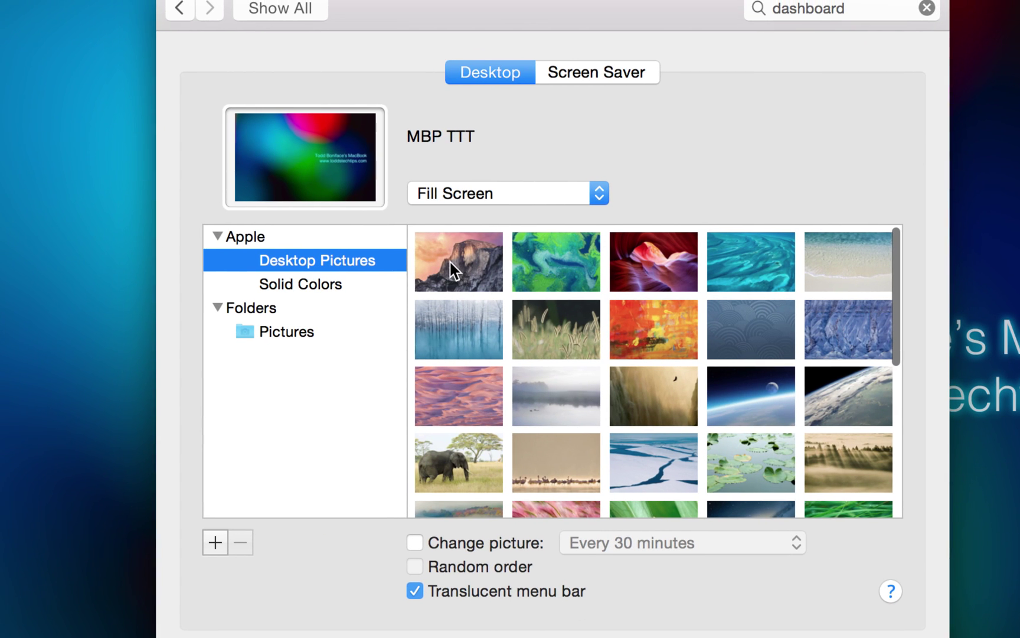
{"action": "left_click", "coordinate": [463, 265]}
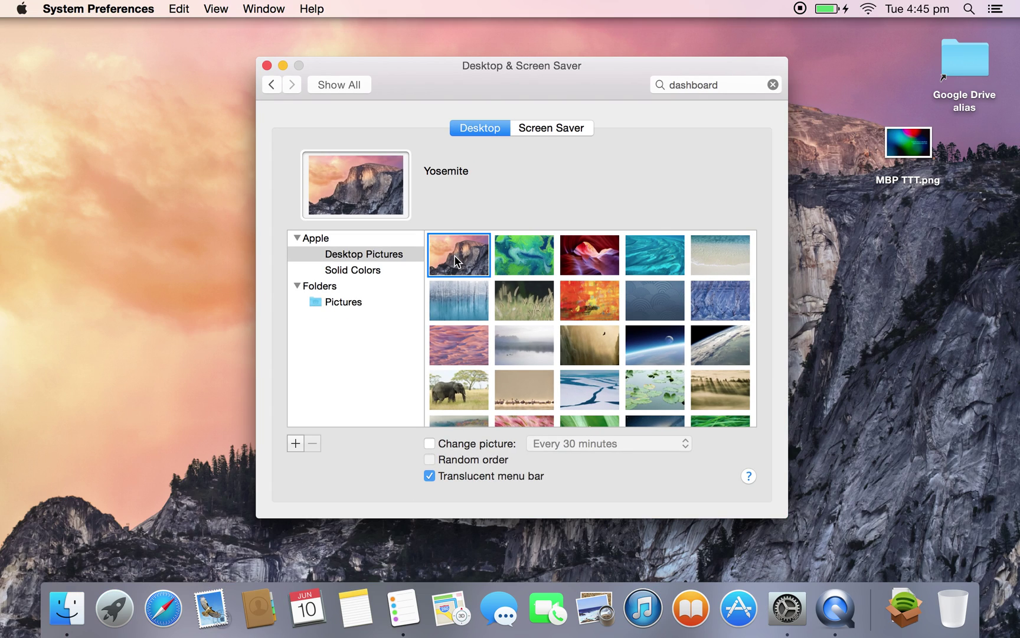
{"action": "key", "text": "super+q"}
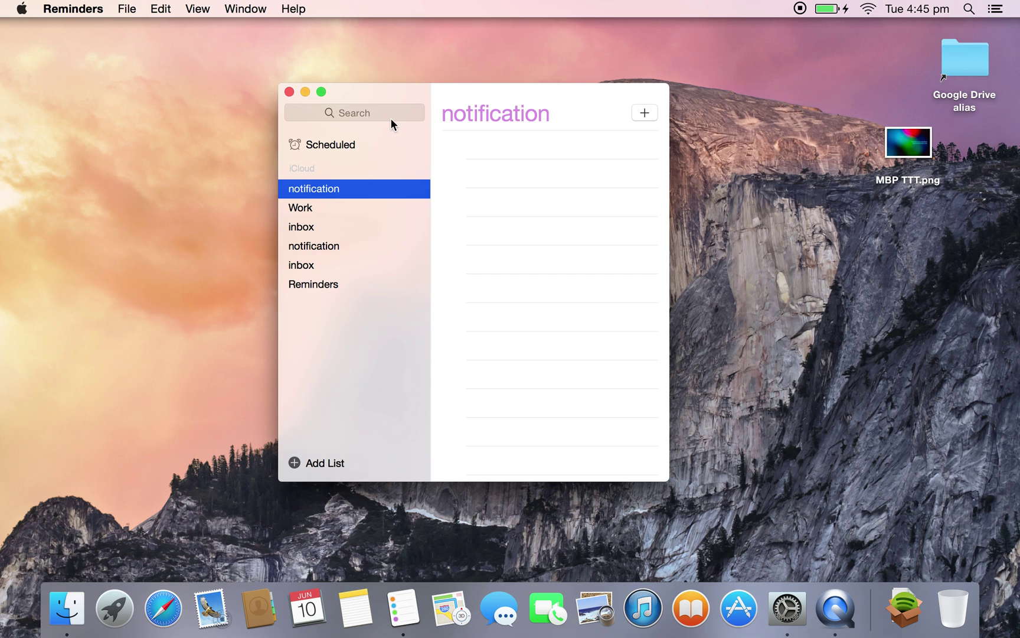
- Quit Reminders and open the Other utilities folder in Launchpad
{"action": "left_click_drag", "start_coordinate": [419, 96], "coordinate": [529, 119]}
{"action": "key", "text": "super+q"}
{"action": "key", "text": "F4"}
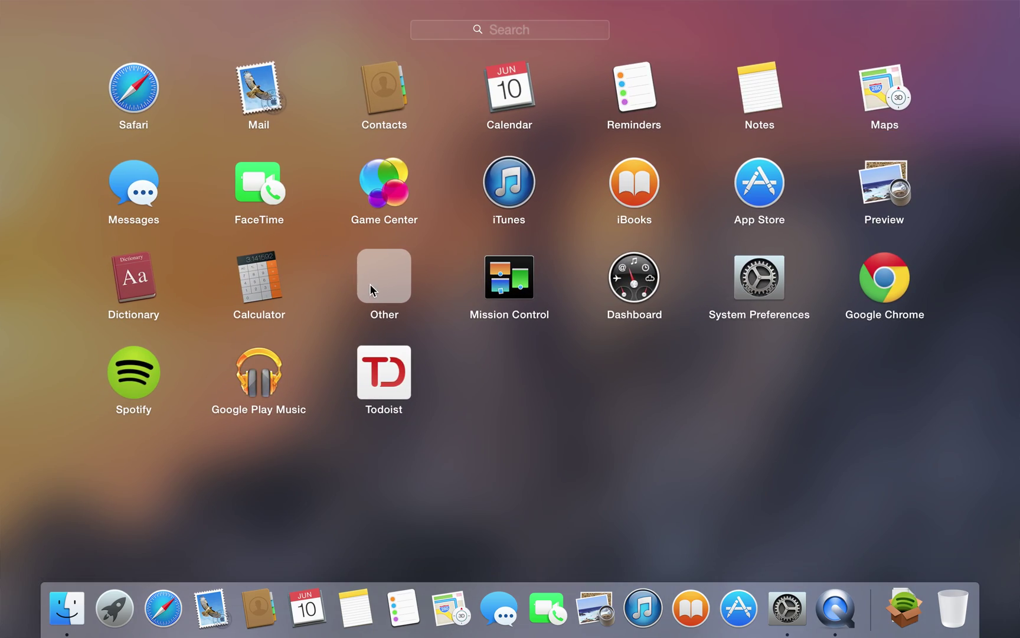
{"action": "left_click", "coordinate": [370, 286]}
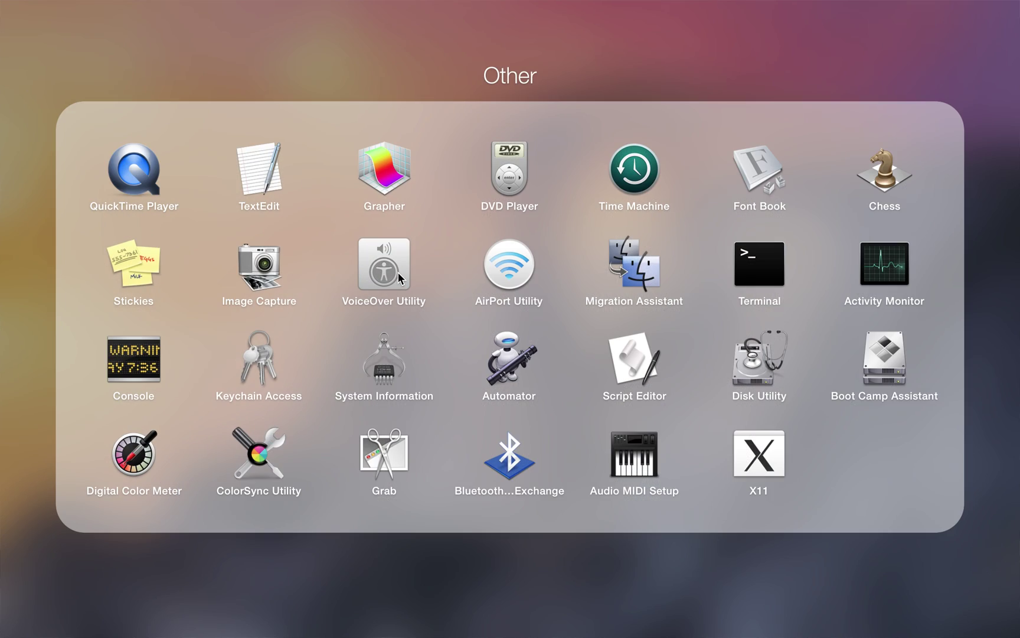
- Close and reopen the Other folder, scroll through it, then exit Launchpad to the bare desktop
{"action": "key", "text": "Escape"}
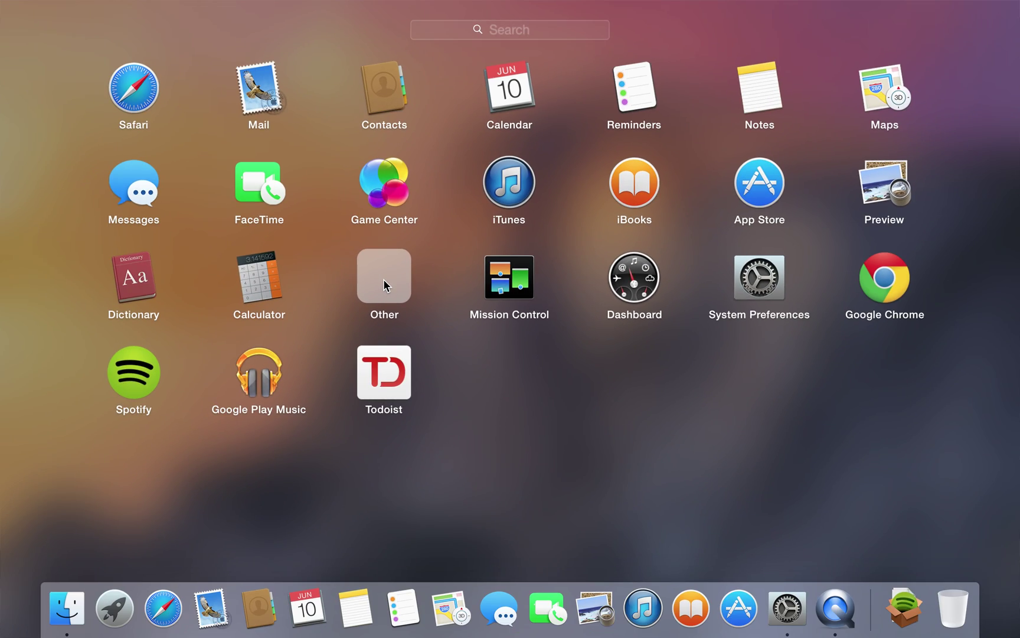
{"action": "left_click", "coordinate": [383, 279]}
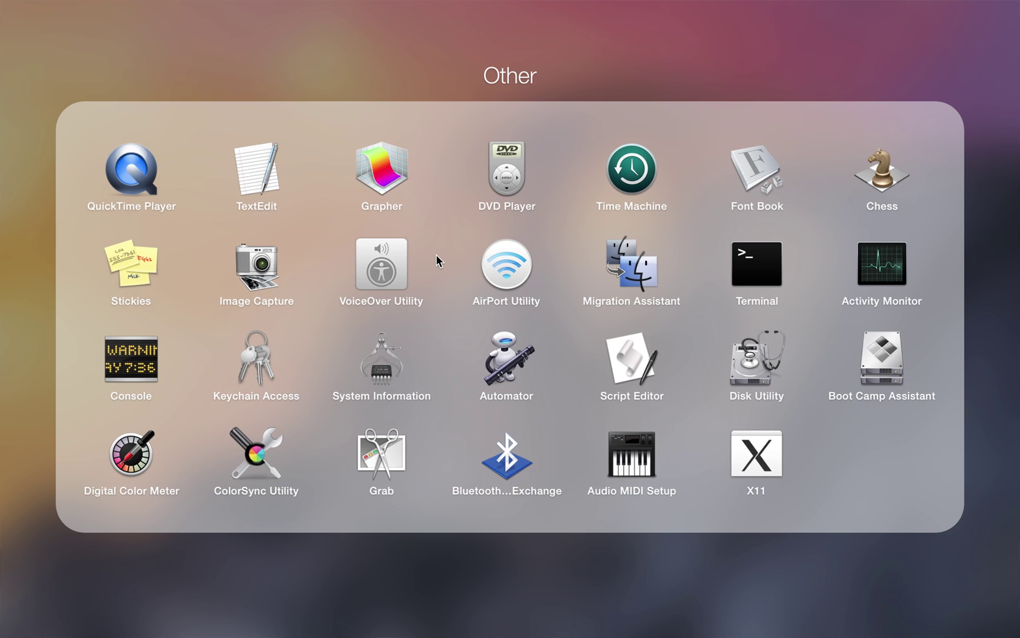
{"action": "scroll", "coordinate": [437, 255], "scroll_direction": "left", "scroll_amount": 2}
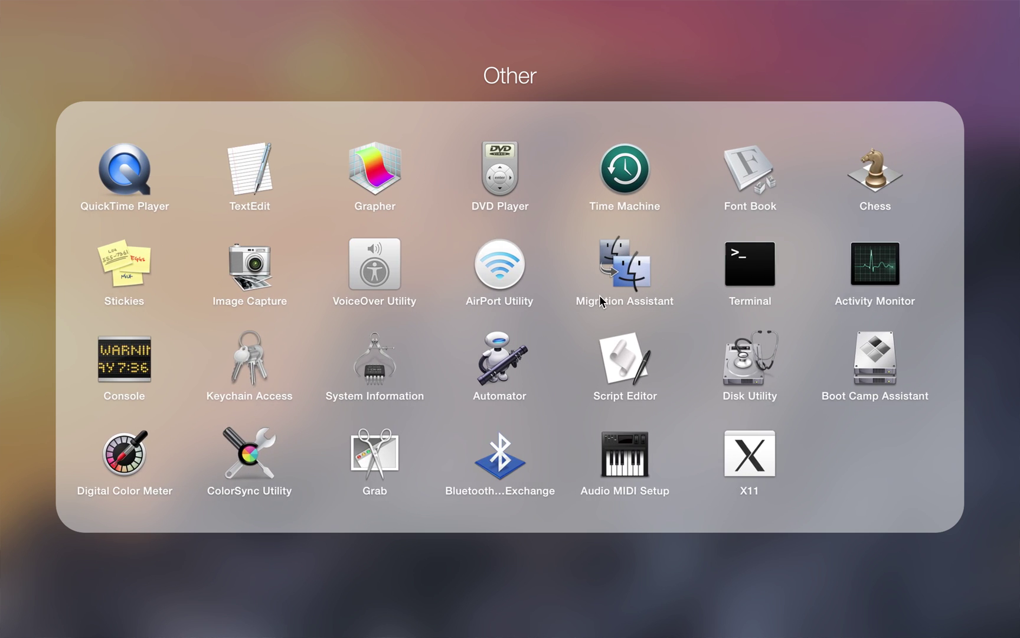
{"action": "left_click", "coordinate": [582, 421]}
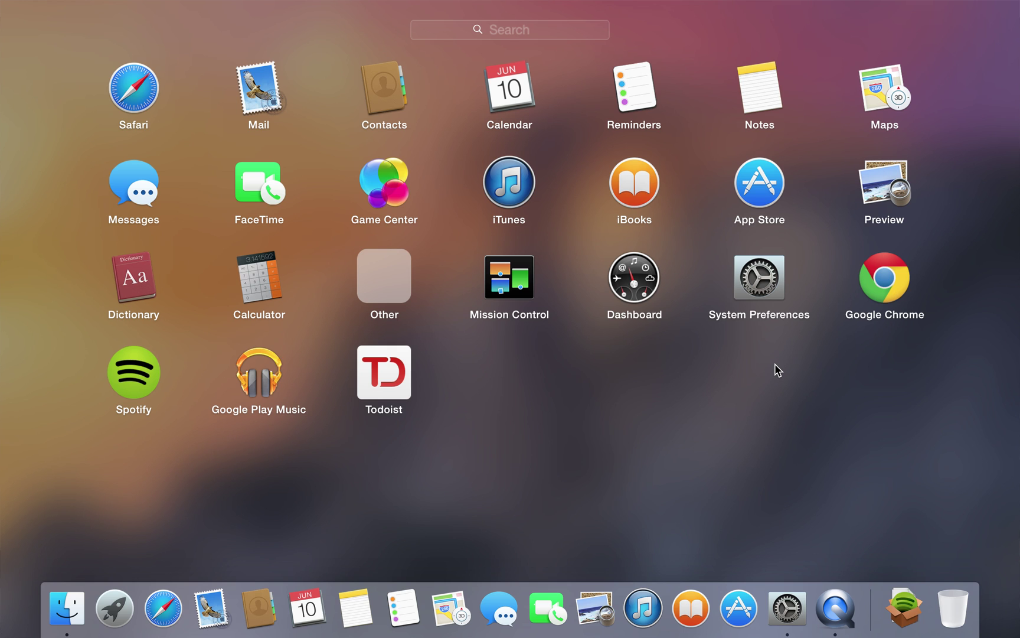
{"action": "left_click", "coordinate": [776, 396]}
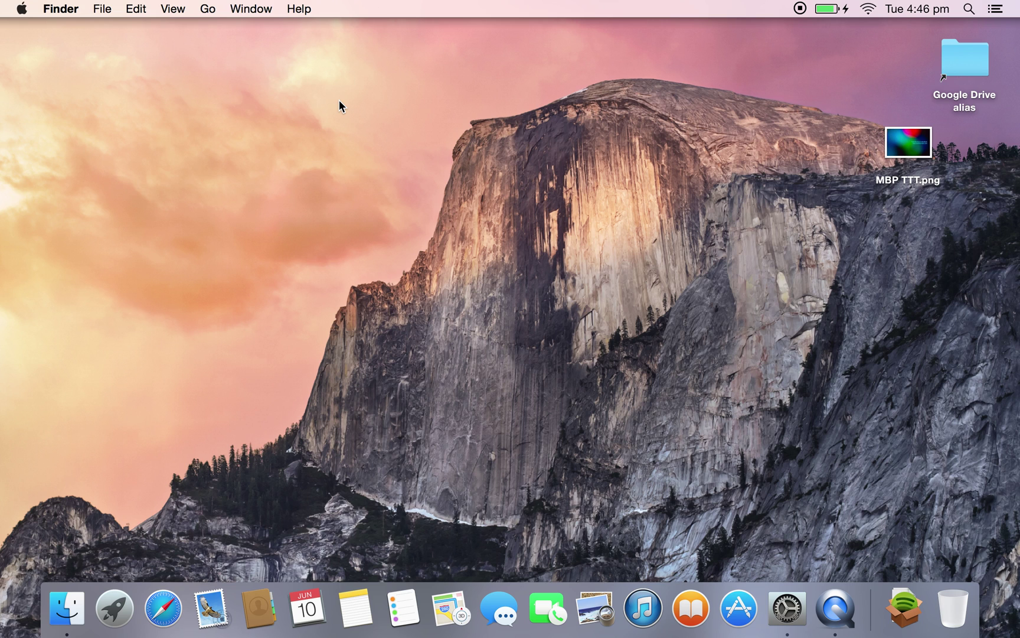
{"action": "left_click", "coordinate": [996, 9]}
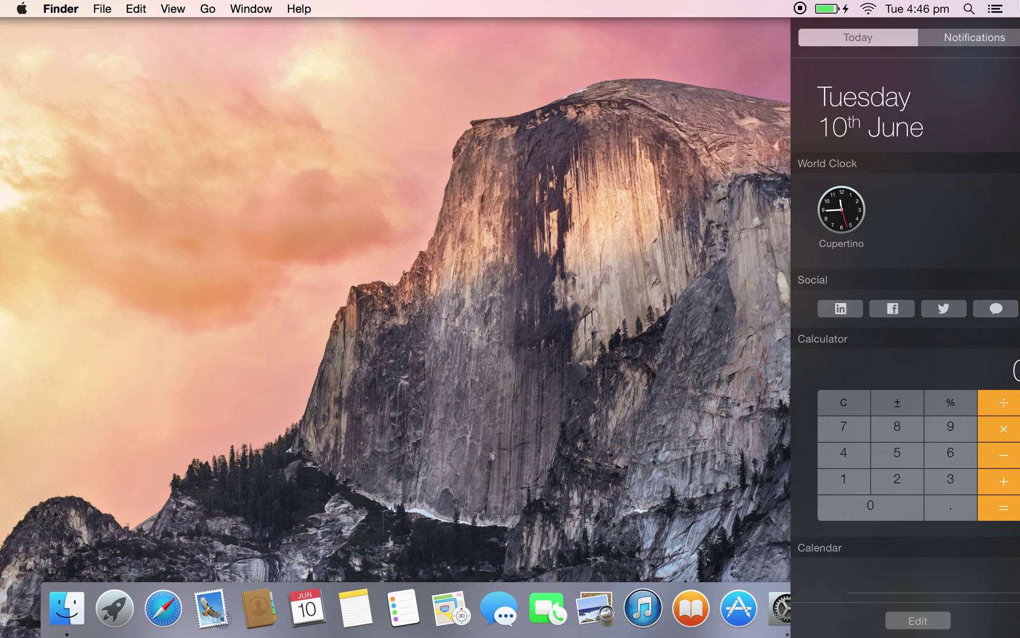
{"action": "left_click", "coordinate": [996, 9]}
{"action": "left_click", "coordinate": [996, 9]}
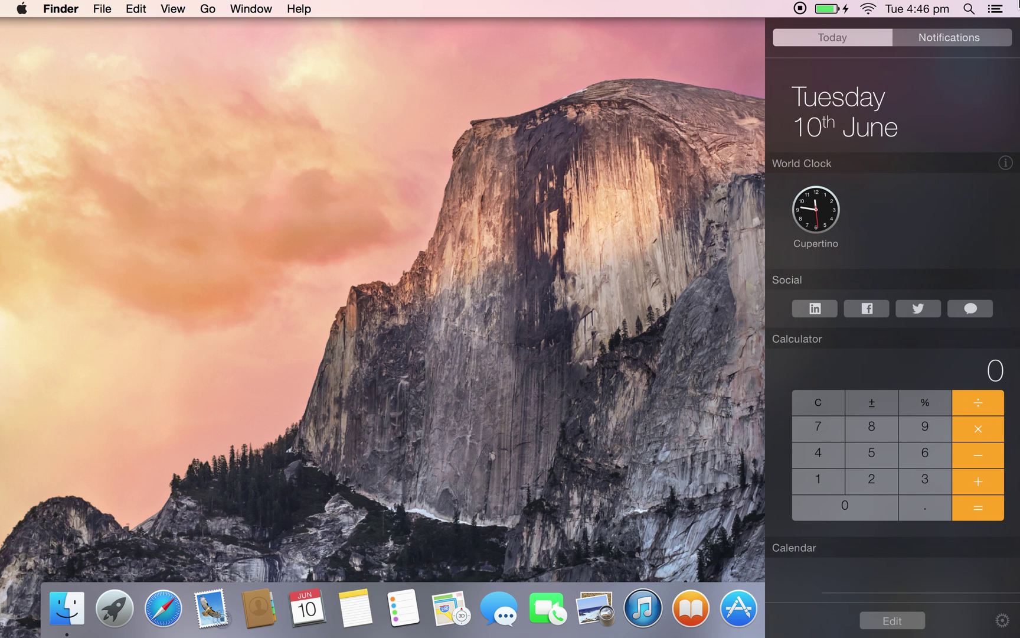
{"action": "left_click", "coordinate": [996, 9]}
{"action": "left_click", "coordinate": [996, 9]}
{"action": "left_click", "coordinate": [996, 9]}
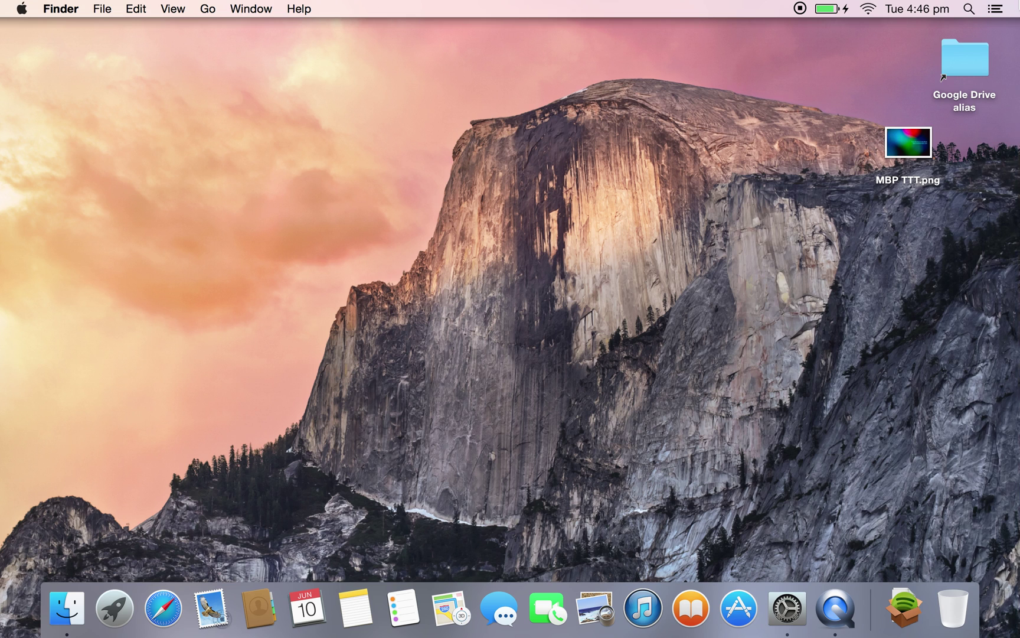
{"action": "left_click", "coordinate": [996, 9]}
{"action": "left_click", "coordinate": [996, 9]}
{"action": "left_click", "coordinate": [995, 9]}
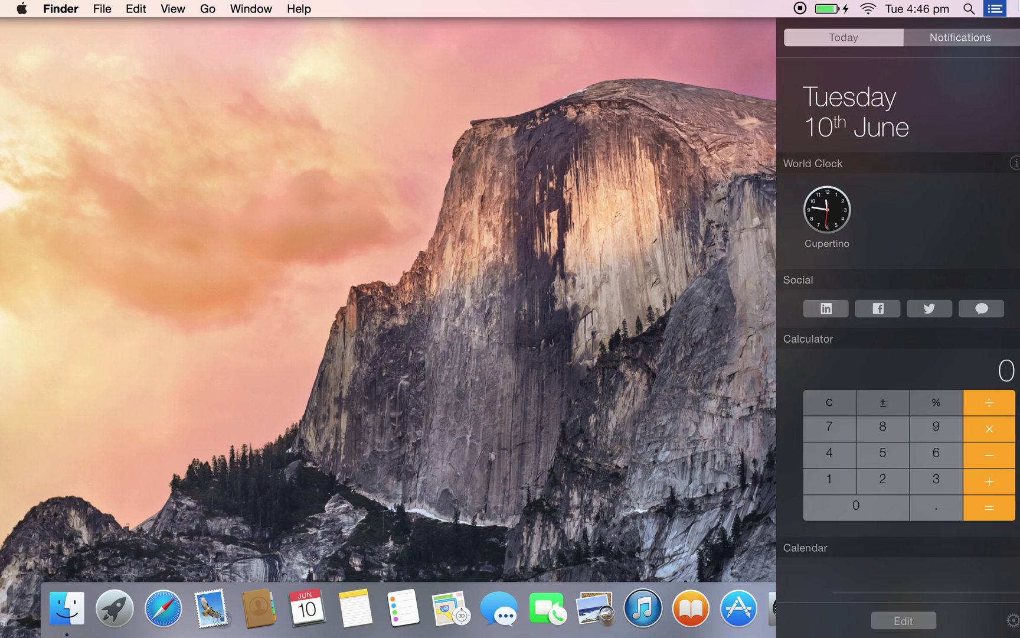
{"action": "left_click", "coordinate": [995, 9]}
{"action": "left_click", "coordinate": [995, 9]}
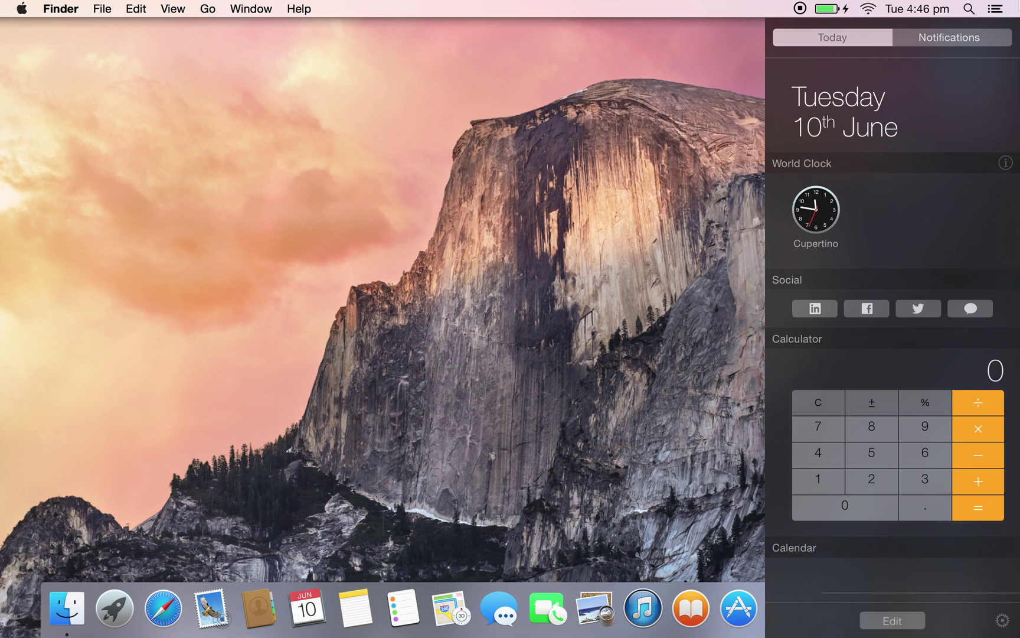
{"action": "left_click", "coordinate": [996, 9]}
{"action": "left_click", "coordinate": [996, 9]}
{"action": "scroll", "coordinate": [884, 290], "scroll_direction": "down", "scroll_amount": 5}
{"action": "scroll", "coordinate": [884, 290], "scroll_direction": "up", "scroll_amount": 6}
{"action": "scroll", "coordinate": [885, 290], "scroll_direction": "down", "scroll_amount": 5}
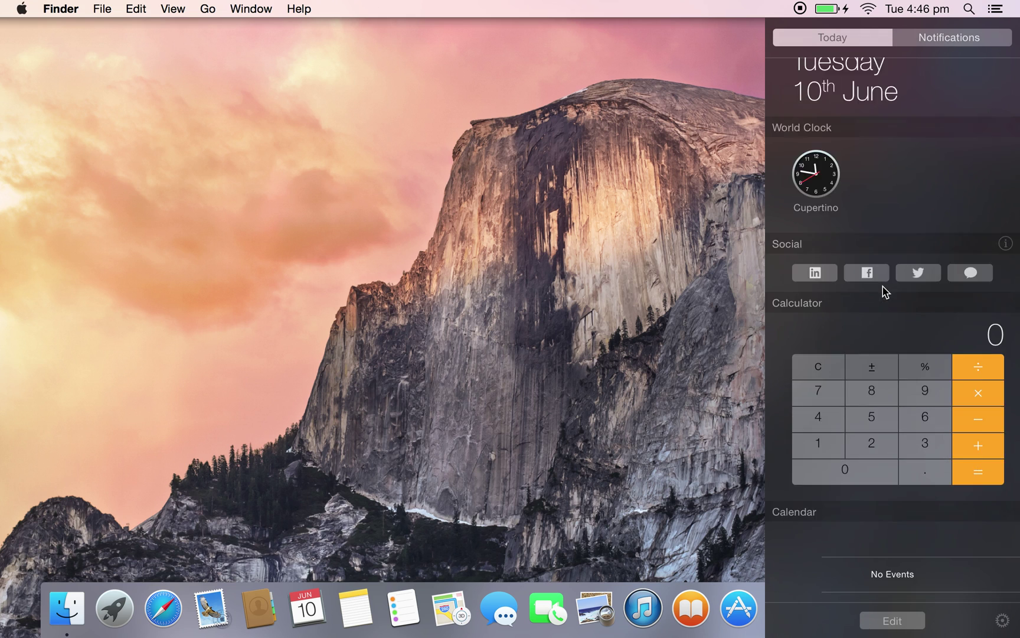
{"action": "scroll", "coordinate": [885, 290], "scroll_direction": "up", "scroll_amount": 5}
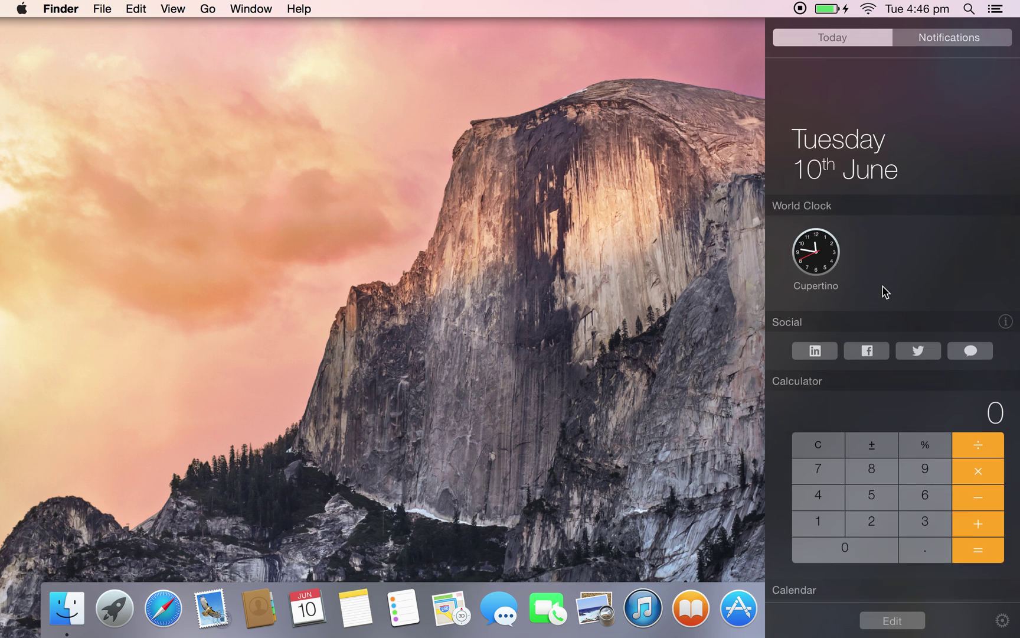
{"action": "left_click", "coordinate": [695, 319]}
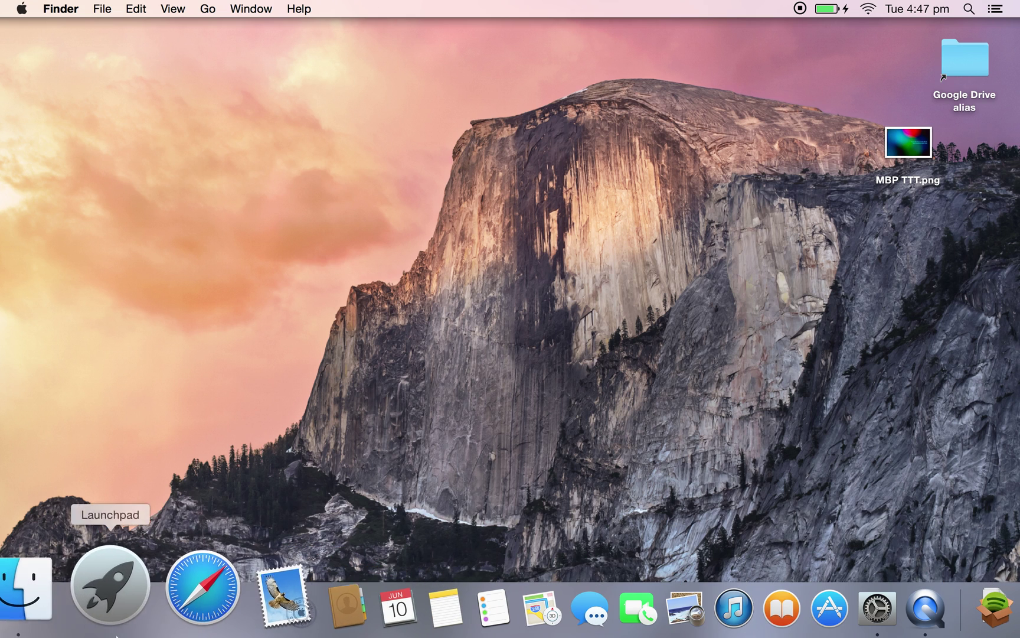
- Open a Todd home-folder window in column view and scroll its sidebar through Favorites, Devices and Shared
{"action": "left_click", "coordinate": [70, 593]}
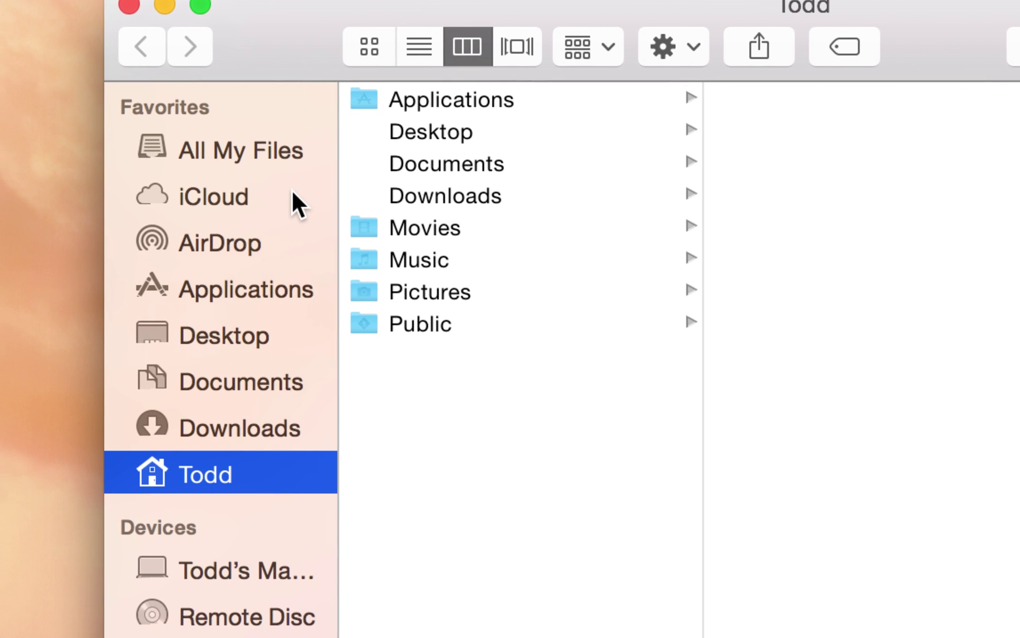
{"action": "scroll", "coordinate": [292, 191], "scroll_direction": "down", "scroll_amount": 10}
{"action": "scroll", "coordinate": [292, 191], "scroll_direction": "up", "scroll_amount": 6}
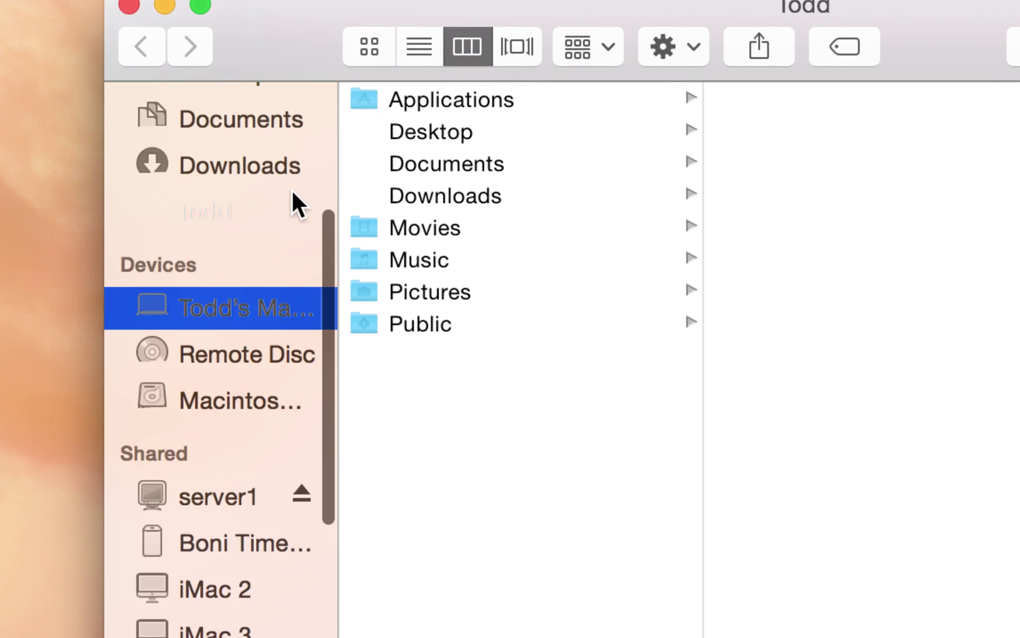
{"action": "scroll", "coordinate": [291, 191], "scroll_direction": "up", "scroll_amount": 4}
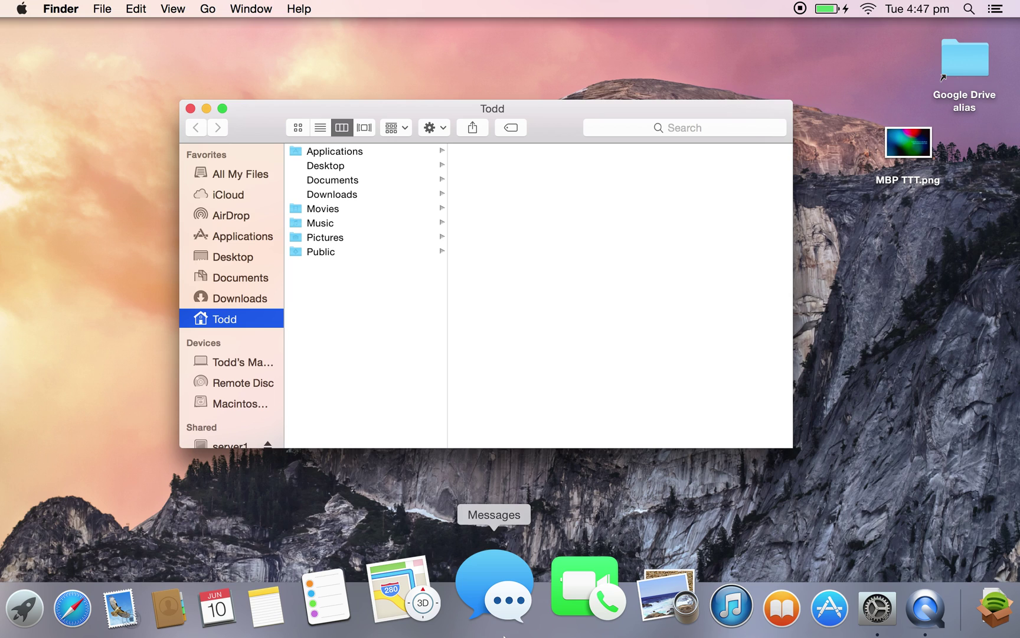
{"action": "key", "text": "XF86AudioRaiseVolume"}
{"action": "key", "text": "XF86AudioRaiseVolume"}
{"action": "key", "text": "XF86AudioRaiseVolume"}
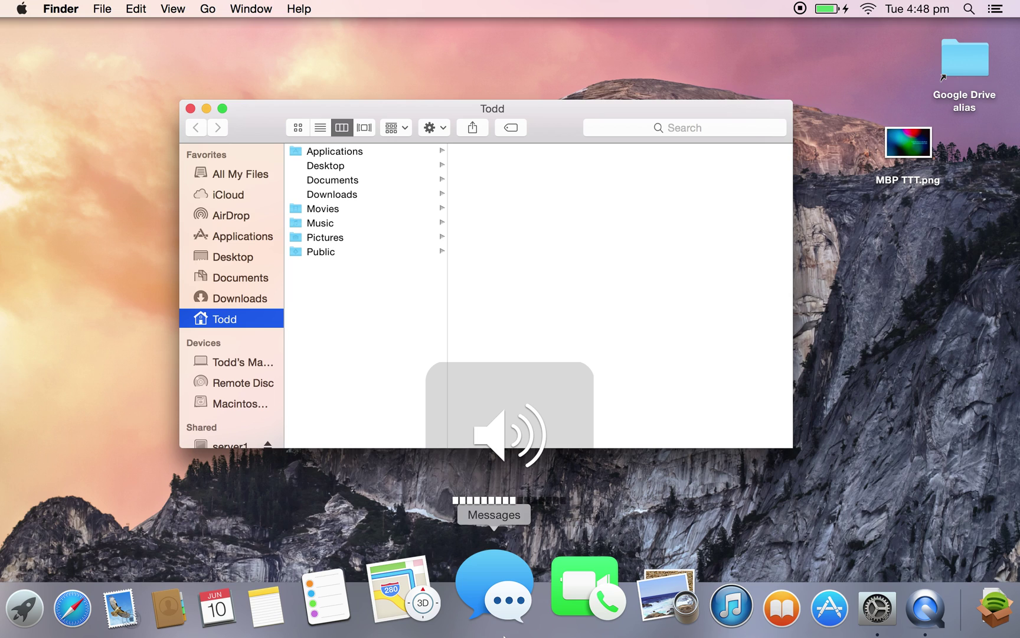
{"action": "key", "text": "XF86AudioLowerVolume"}
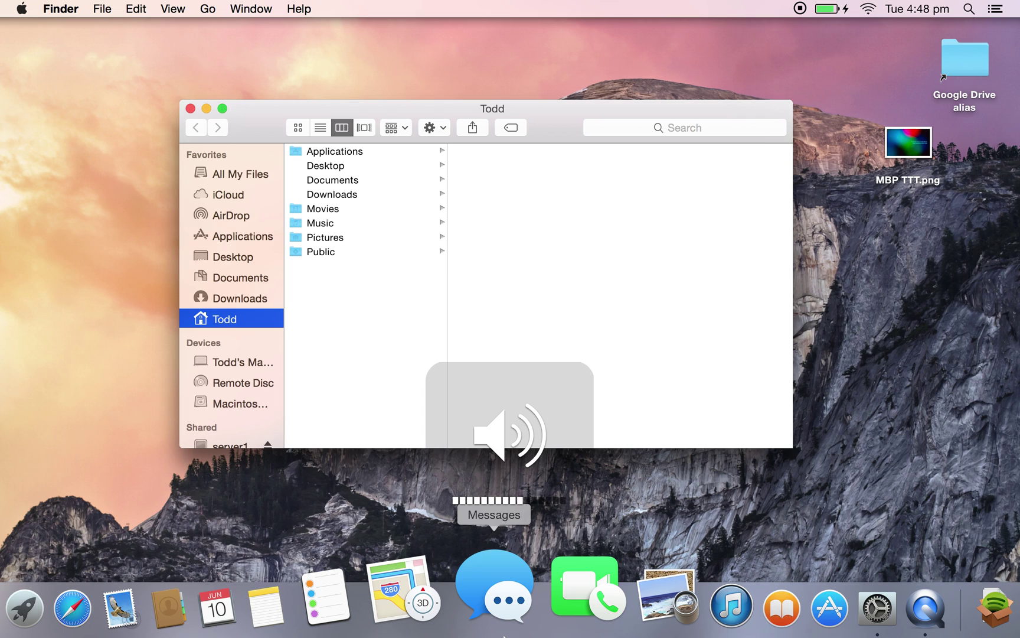